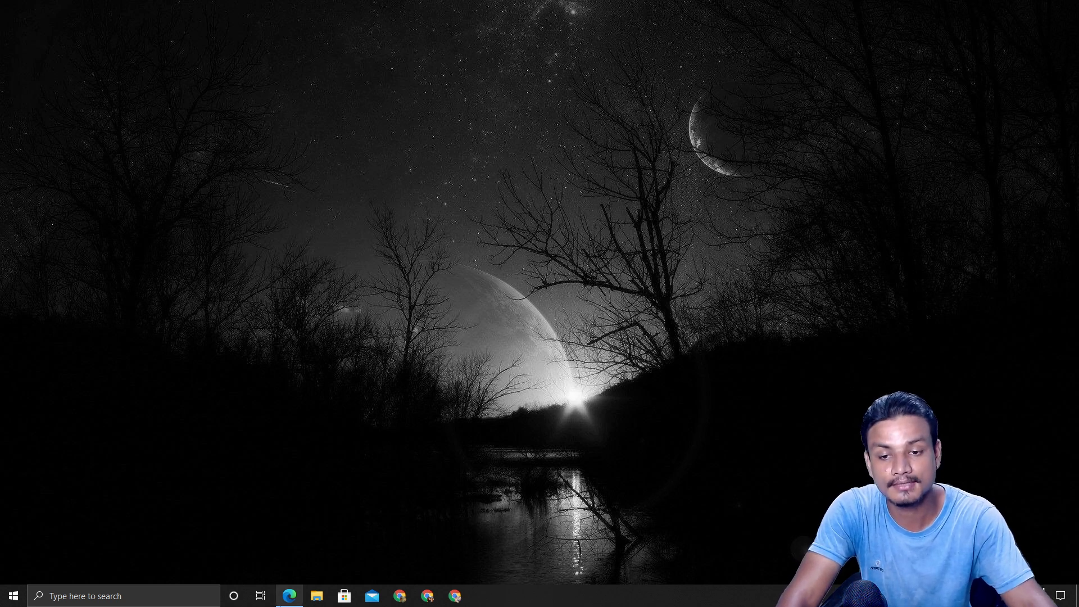
# - Switch to the Edge browser and review the Ventoy home page, including its description and feature list
pyautogui.hotkey('alt', 'Tab')
pyautogui.moveTo(522, 71); pyautogui.dragTo(471, 71)
pyautogui.click(623, 80)
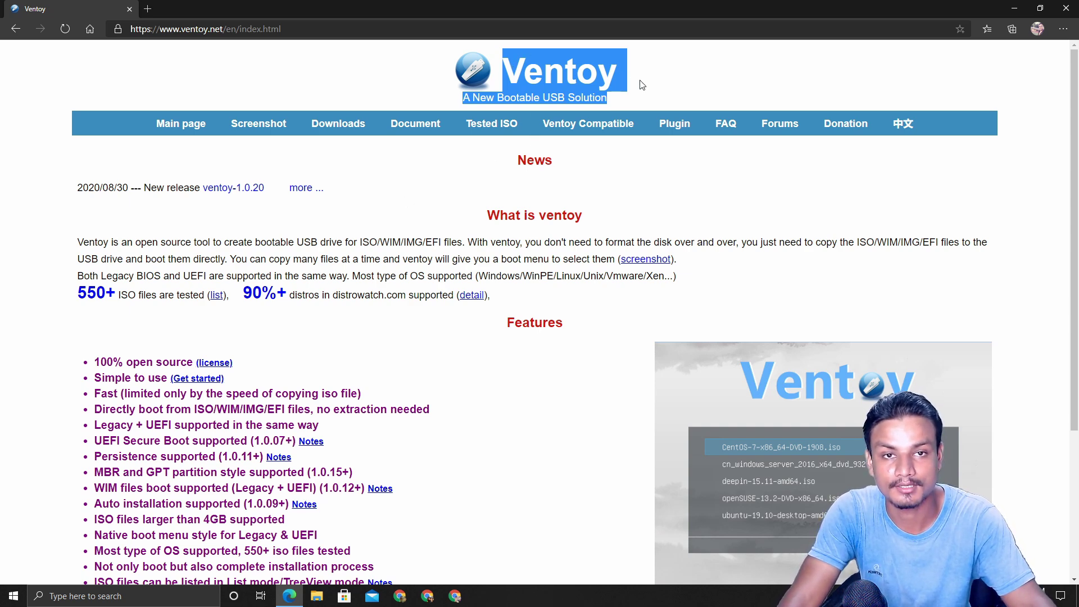
pyautogui.scroll(-4, 354, 222)
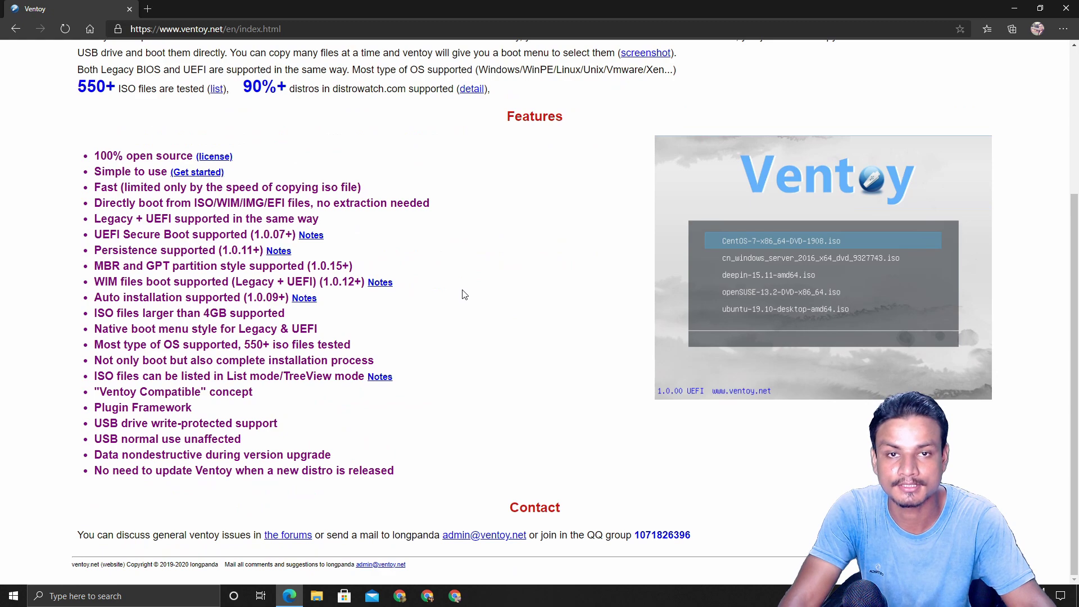
pyautogui.scroll(4, 449, 292)
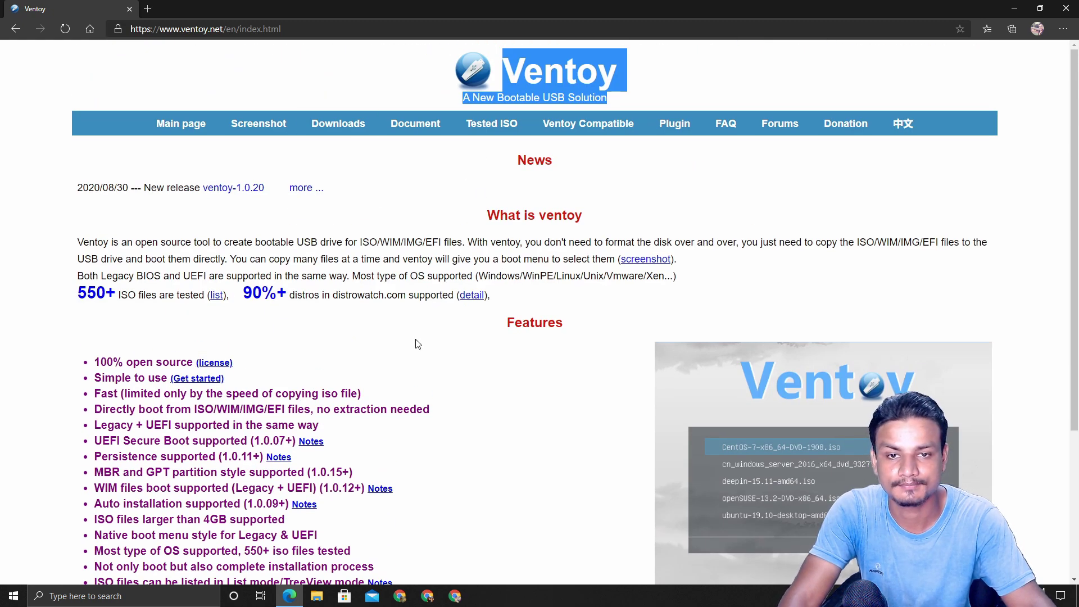
pyautogui.scroll(-4, 444, 346)
pyautogui.scroll(4, 466, 355)
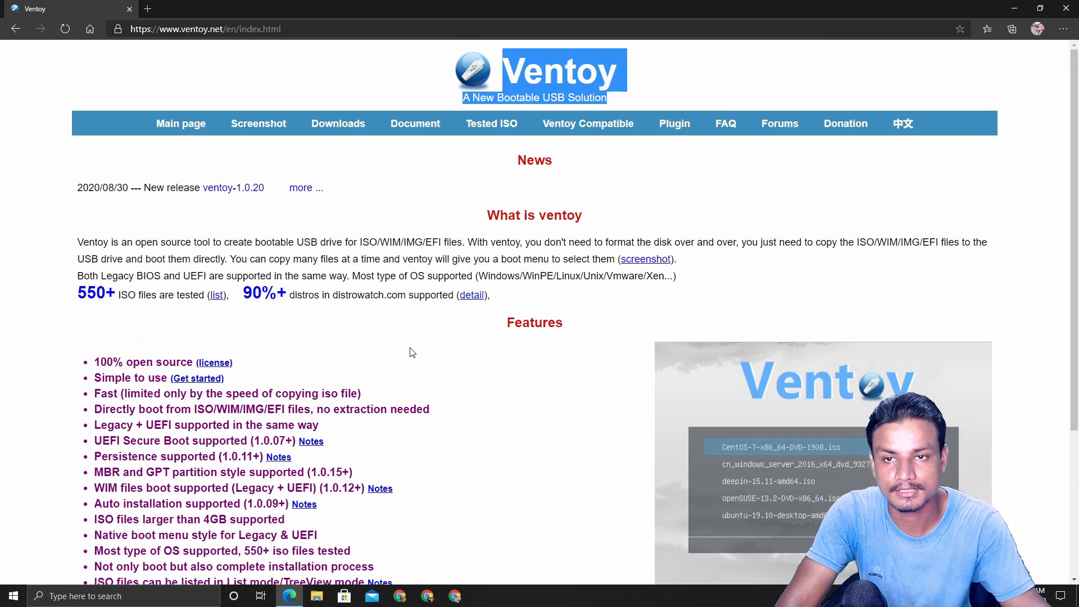
# - Go through the Ventoy site's downloads page to its GitHub releases and download ventoy-1.0.20-windows.zip from the 1.0.20 release assets
pyautogui.click(337, 135)
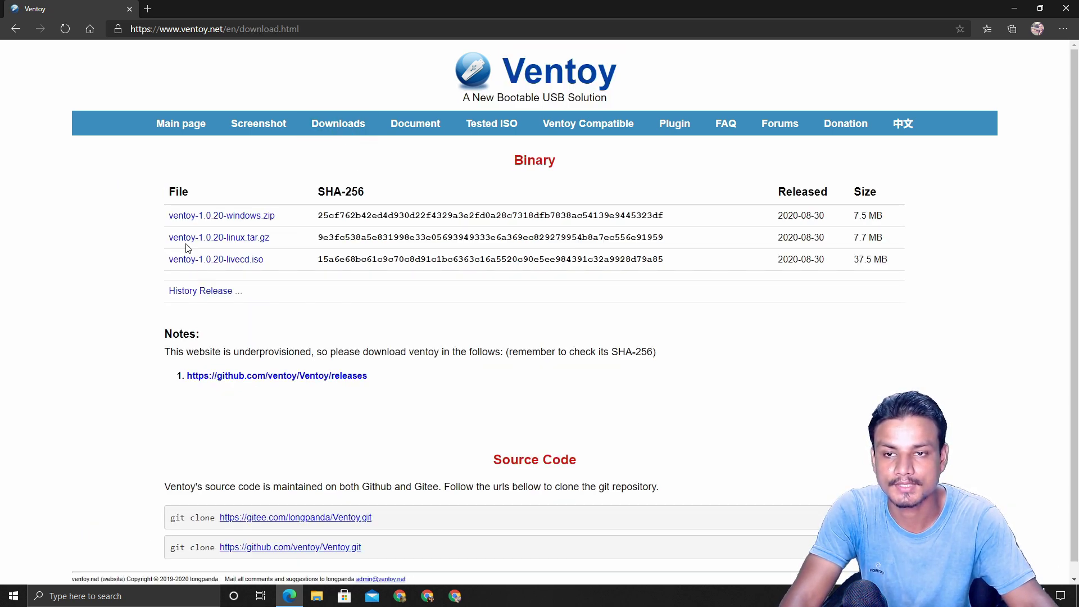
pyautogui.click(236, 218)
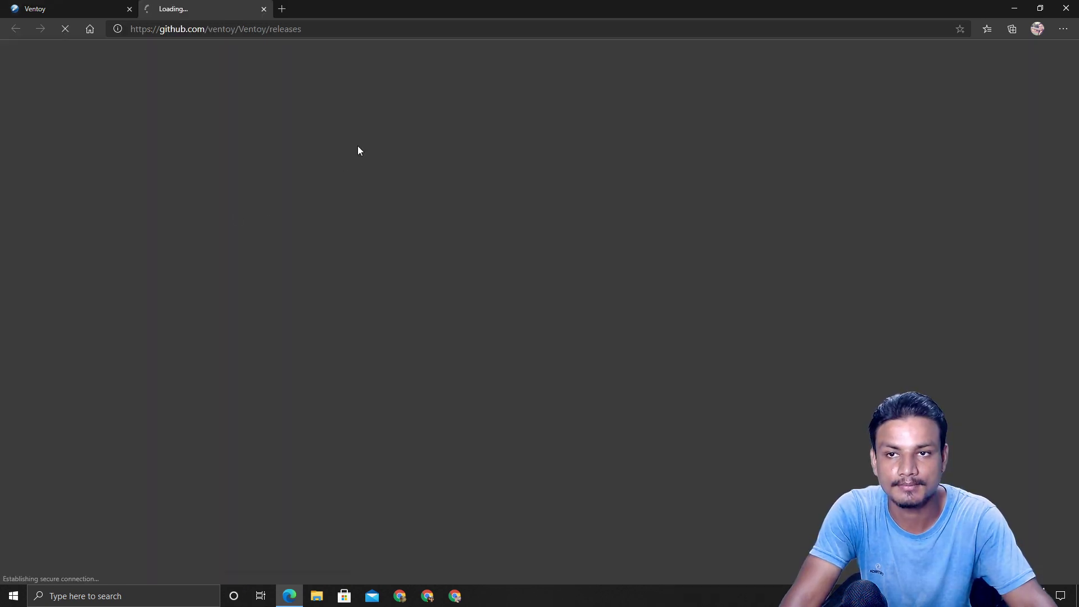
pyautogui.scroll(-10, 506, 362)
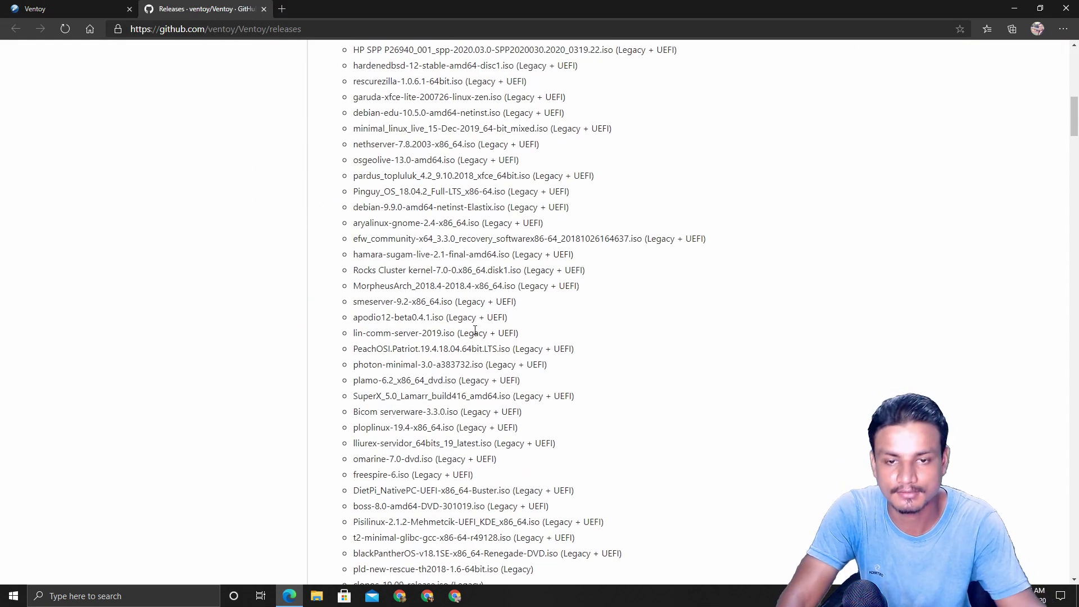
pyautogui.scroll(9, 453, 332)
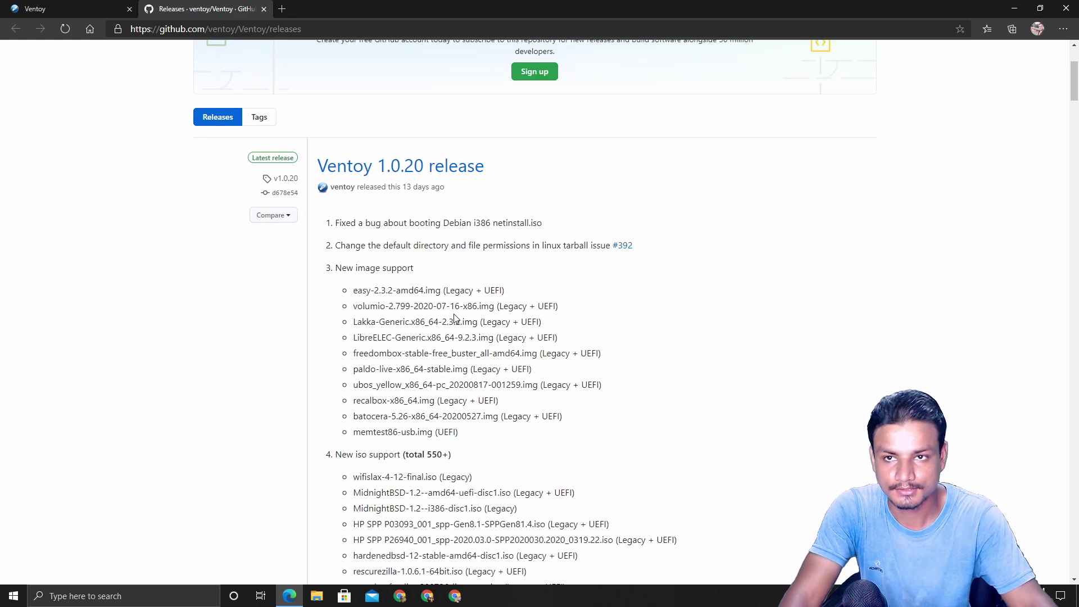
pyautogui.scroll(-15, 438, 243)
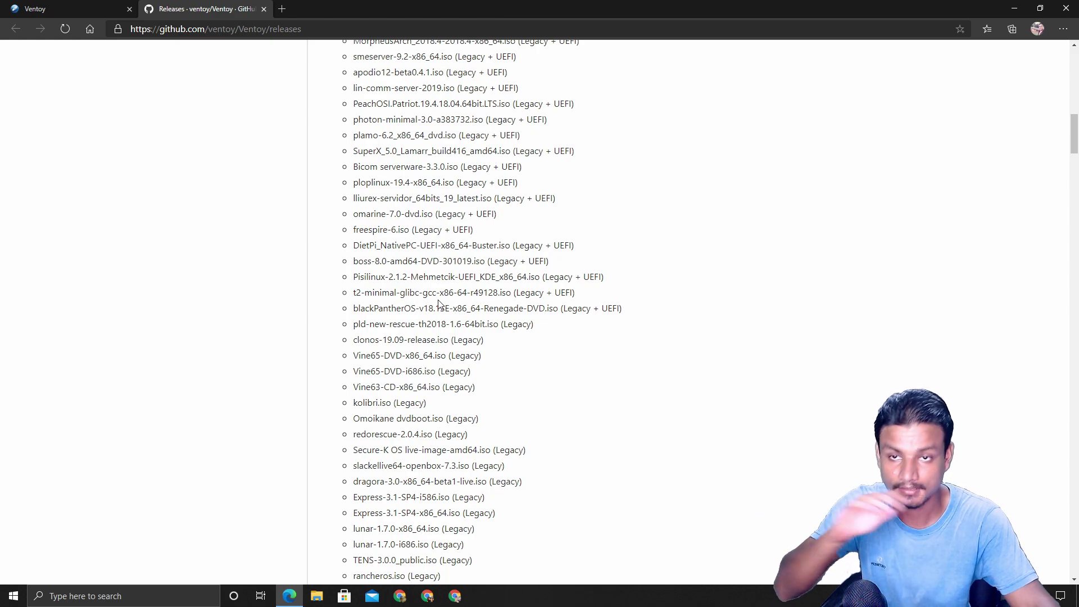
pyautogui.scroll(-10, 477, 270)
pyautogui.scroll(5, 520, 242)
pyautogui.scroll(-9, 517, 247)
pyautogui.scroll(4, 494, 250)
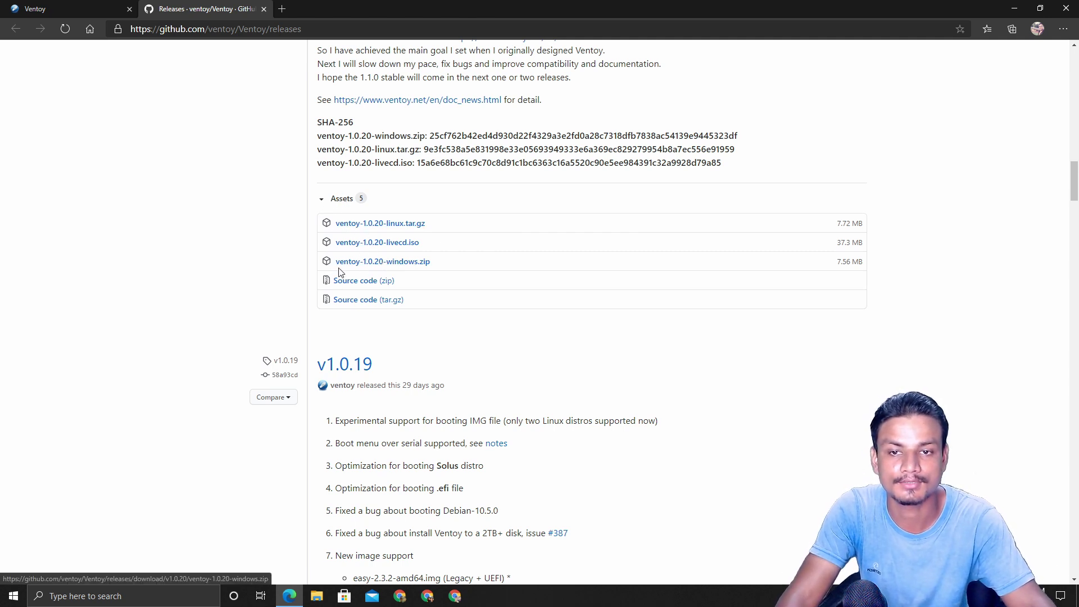
pyautogui.click(417, 262)
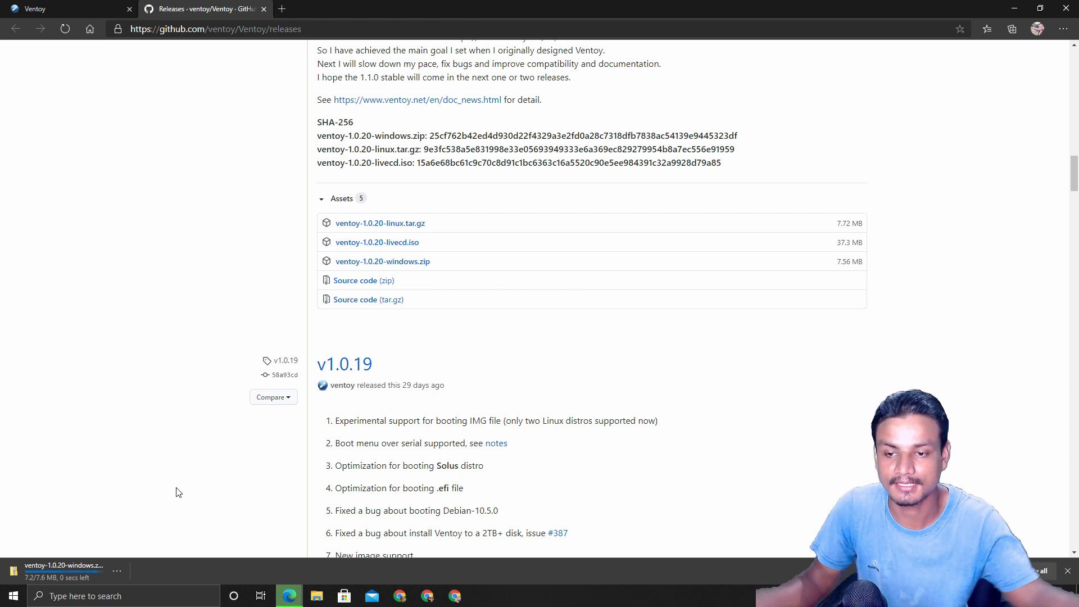
# - Show the downloaded zip in its folder and extract it with 7-Zip to a ventoy-1.0.20-windows folder
pyautogui.click(117, 571)
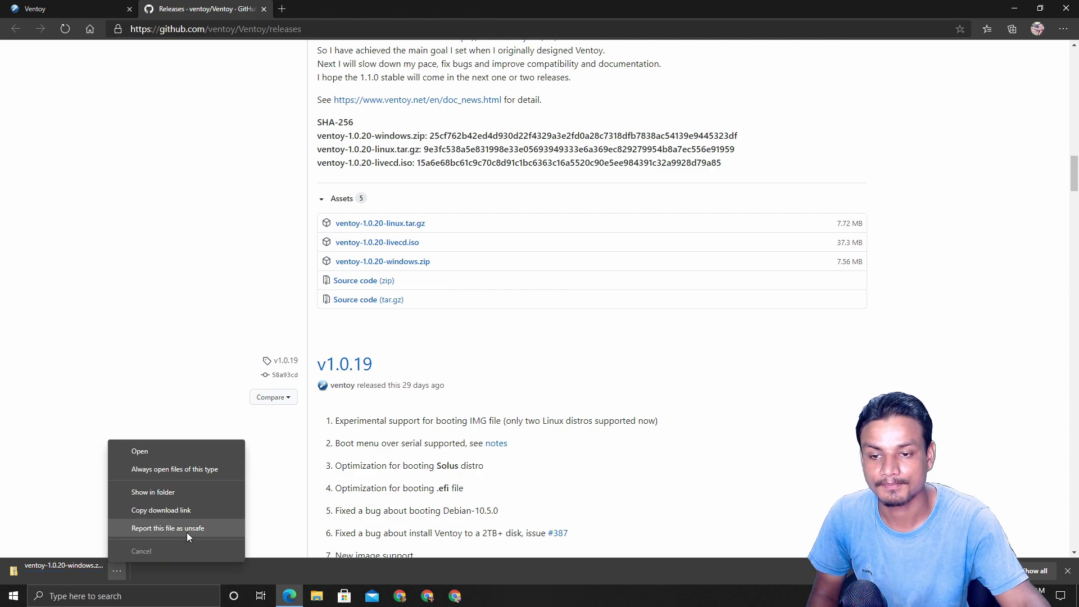
pyautogui.click(191, 499)
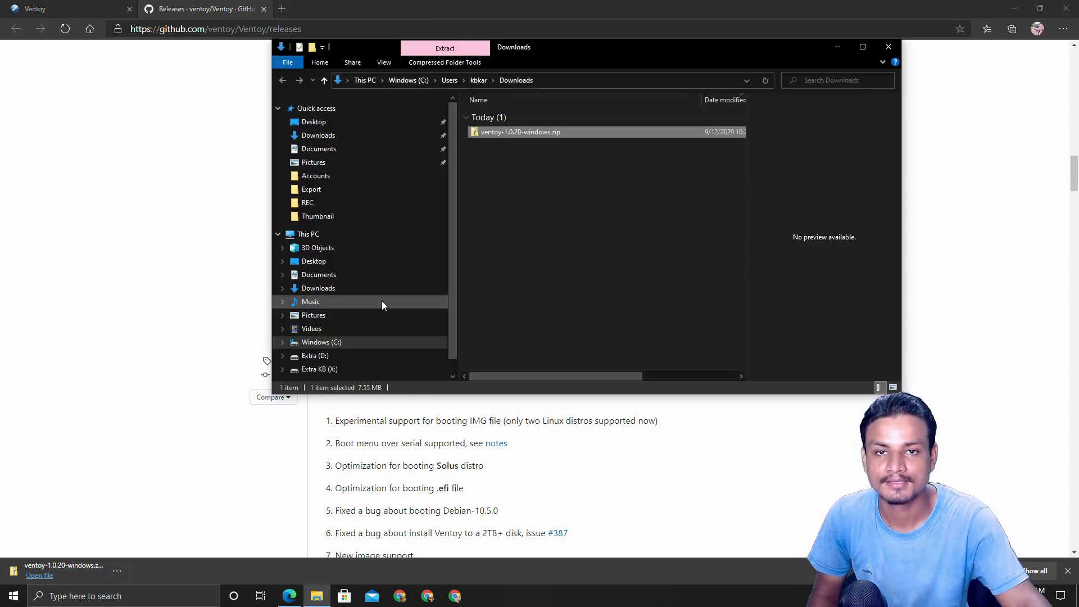
pyautogui.rightClick(537, 133)
pyautogui.moveTo(650, 183)
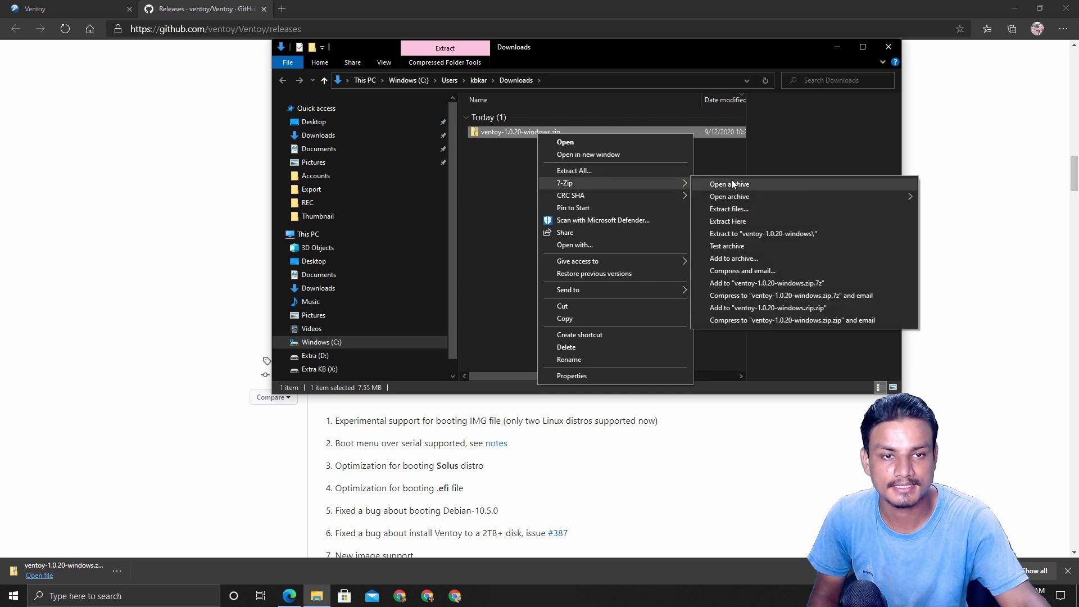
pyautogui.click(784, 231)
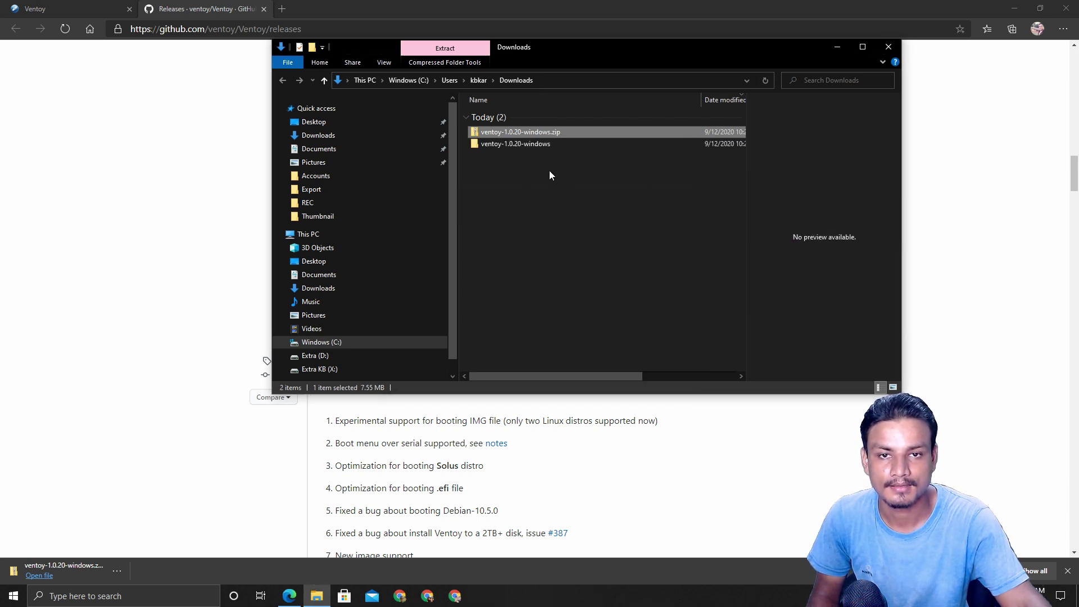
# - Open the ventoy-1.0.20 folder inside the extracted files and run Ventoy2Disk.exe as administrator
pyautogui.doubleClick(533, 145)
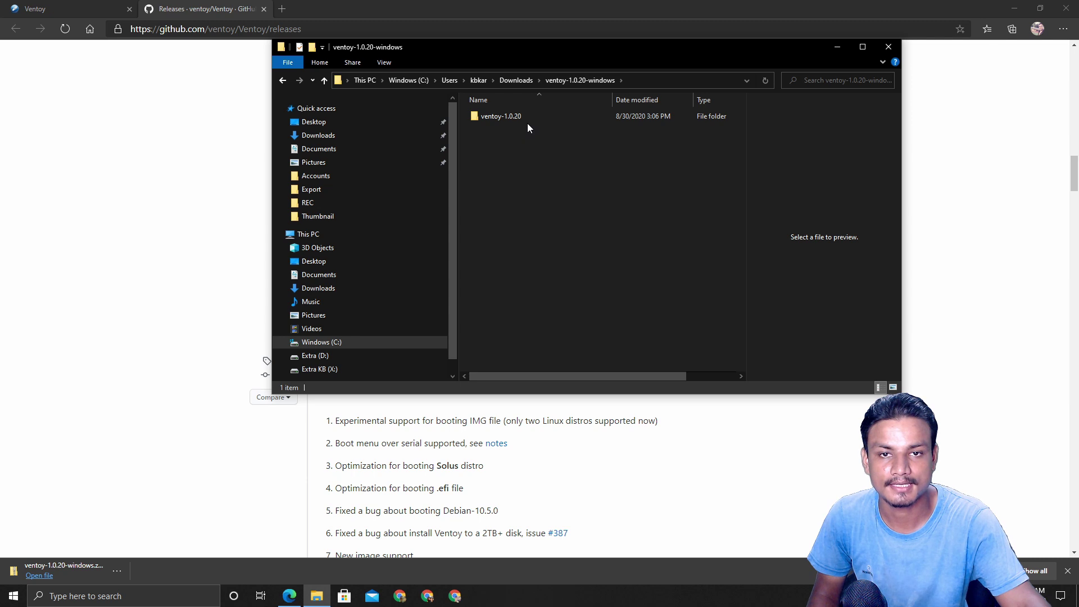
pyautogui.doubleClick(527, 119)
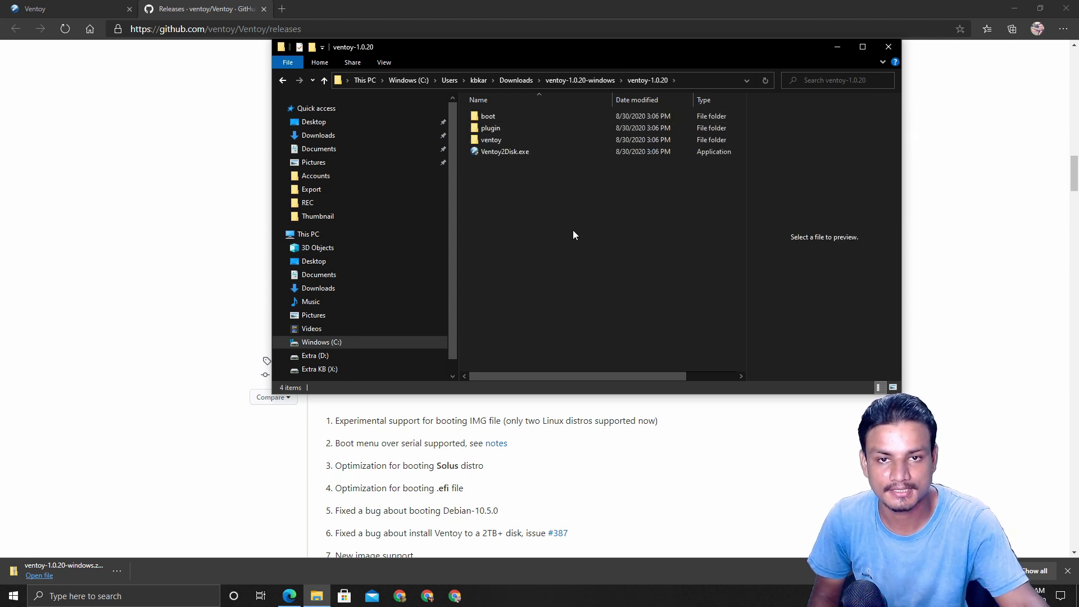
pyautogui.rightClick(497, 153)
pyautogui.click(481, 196)
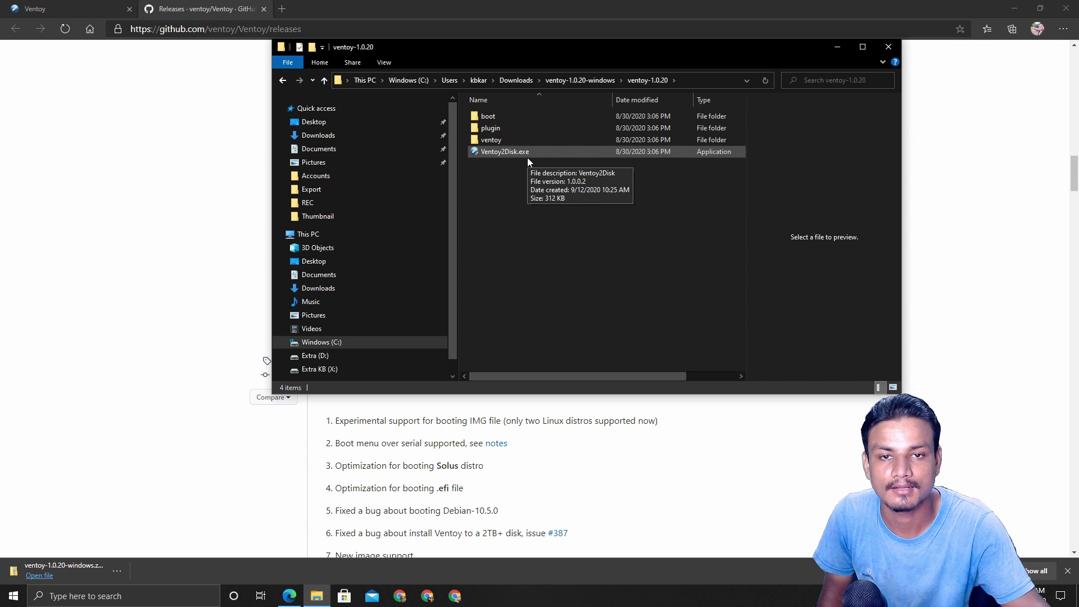
pyautogui.rightClick(510, 155)
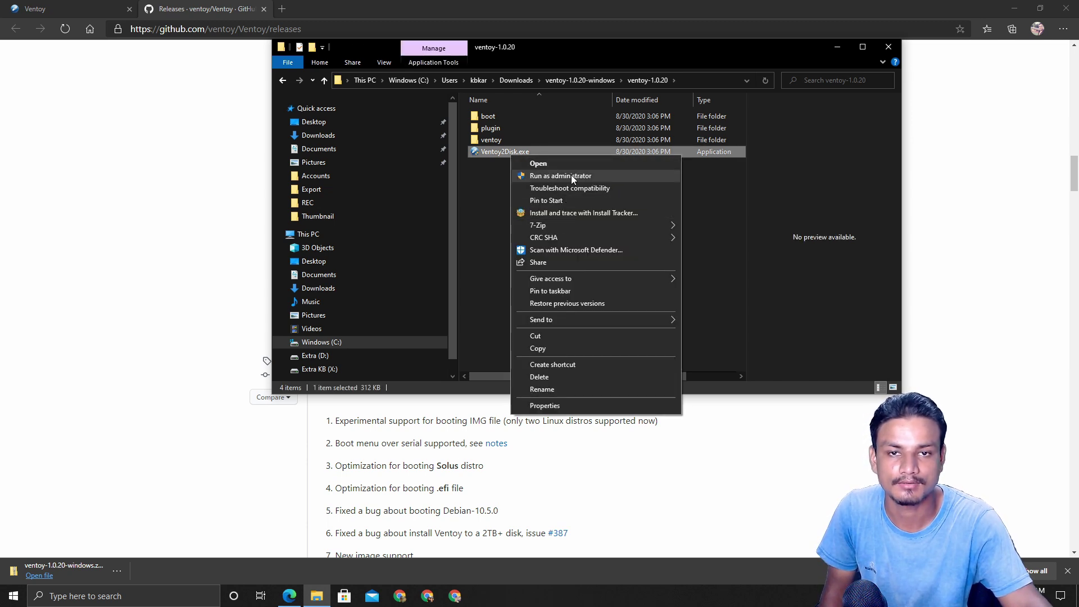
pyautogui.click(570, 175)
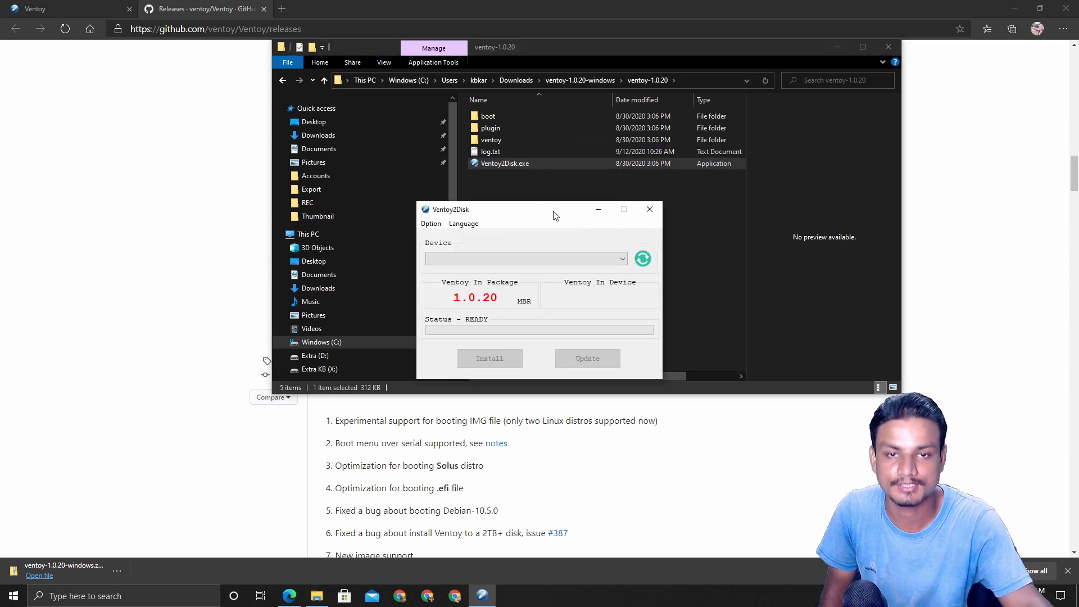
pyautogui.moveTo(534, 209); pyautogui.dragTo(600, 154)
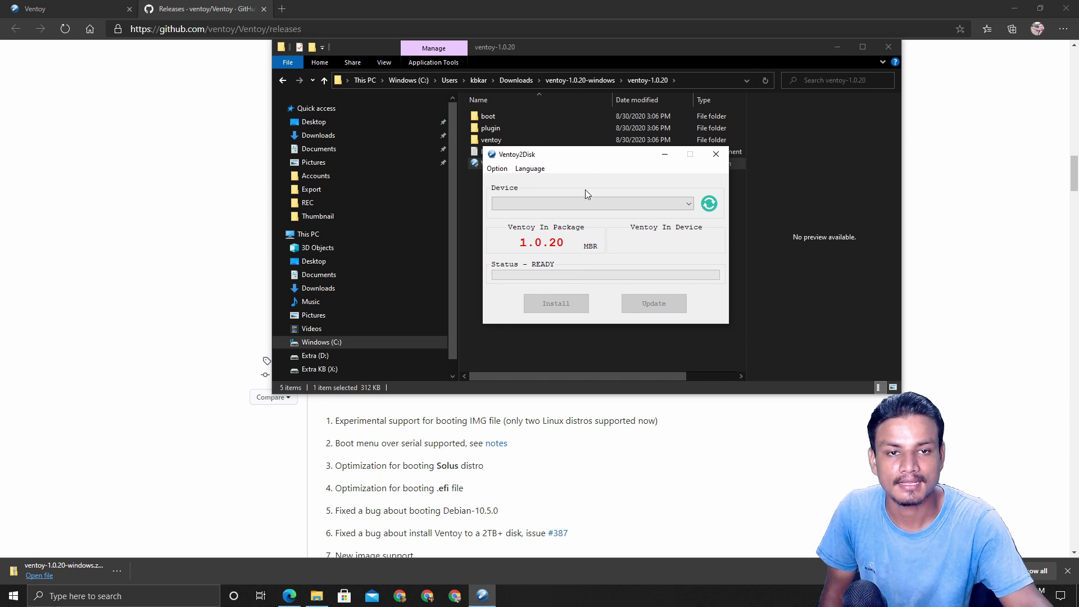
# - Refresh the Ventoy2Disk device list and choose the E: [32GB] JetFlash Transcend 32GB USB drive
pyautogui.click(610, 206)
pyautogui.click(613, 209)
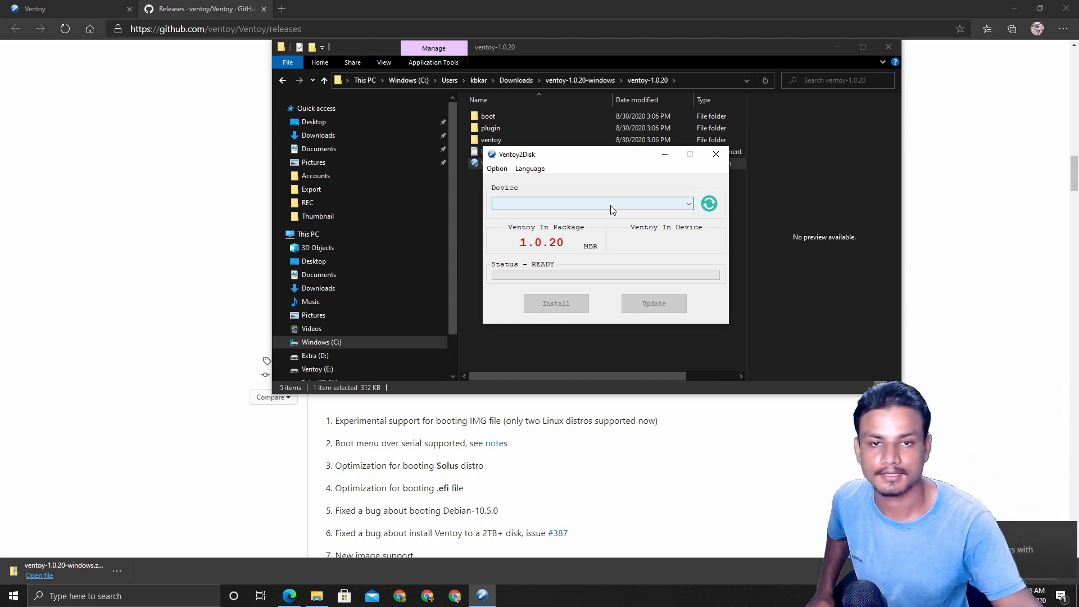
pyautogui.click(709, 204)
pyautogui.click(561, 203)
pyautogui.click(542, 203)
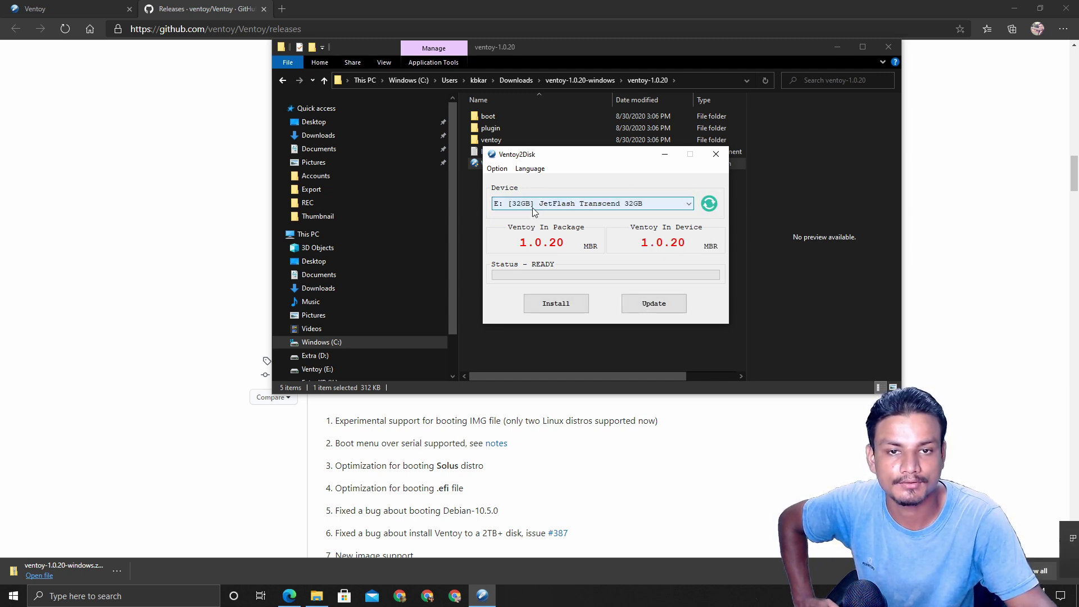
pyautogui.click(642, 204)
pyautogui.click(601, 205)
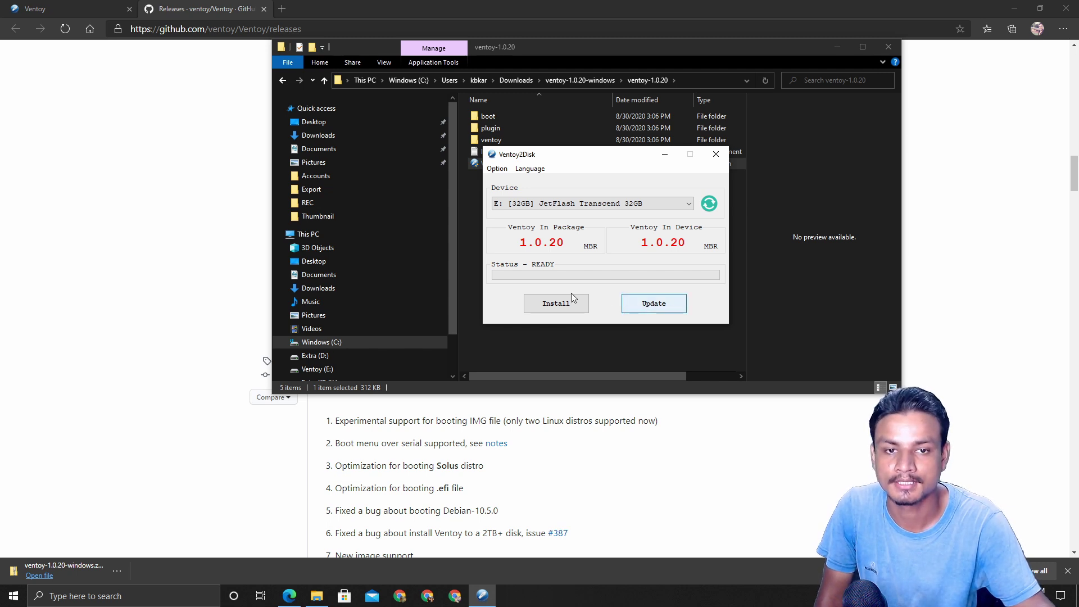
# - Install Ventoy on the selected USB drive, accepting both format warnings, and close Ventoy2Disk
pyautogui.click(543, 307)
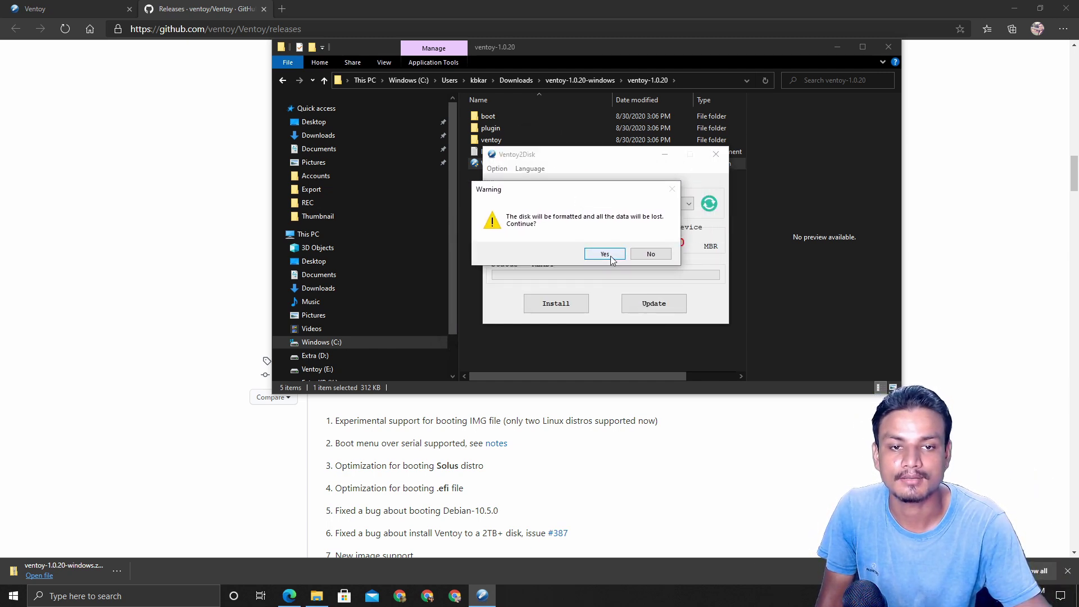
pyautogui.click(610, 255)
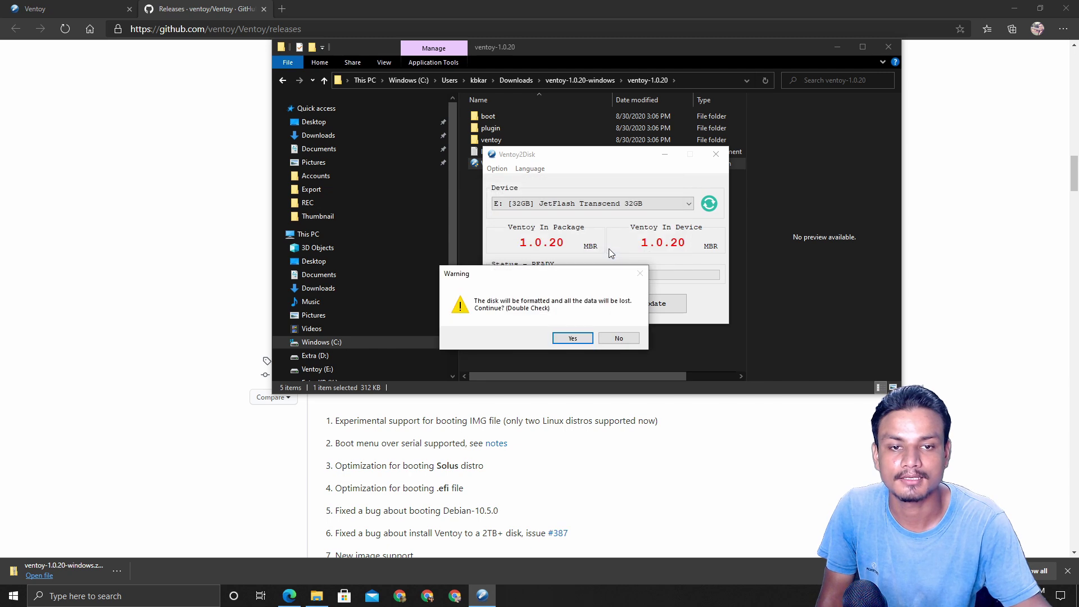
pyautogui.click(572, 337)
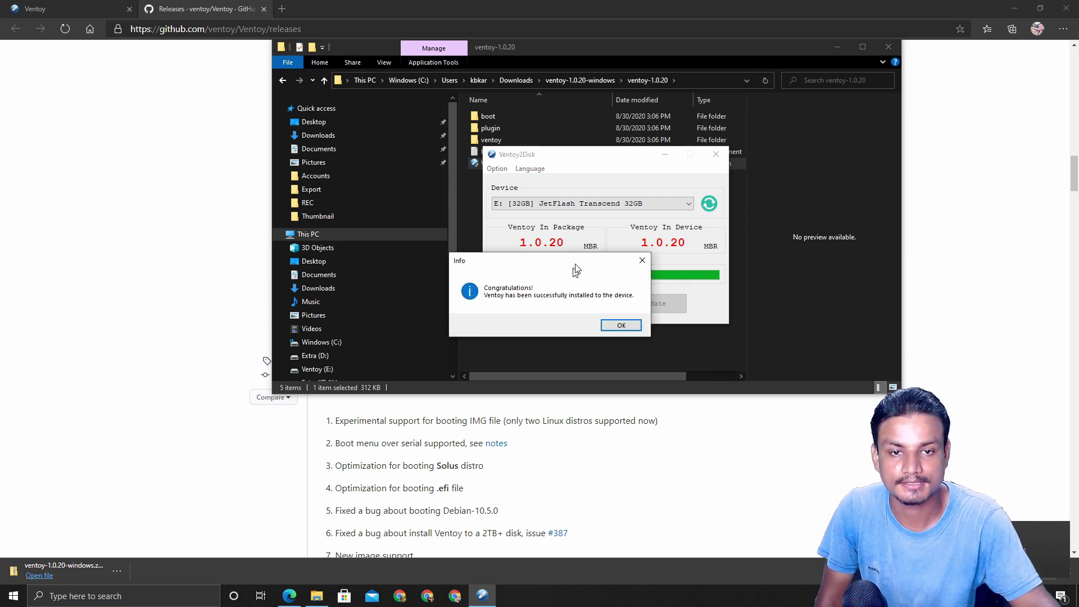
pyautogui.click(648, 256)
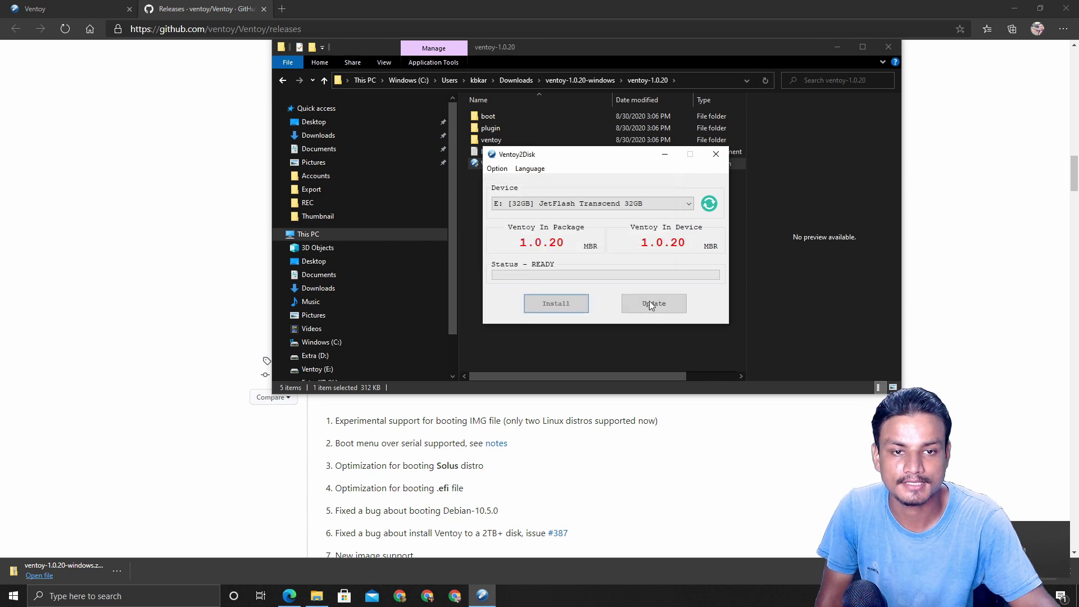
pyautogui.click(716, 158)
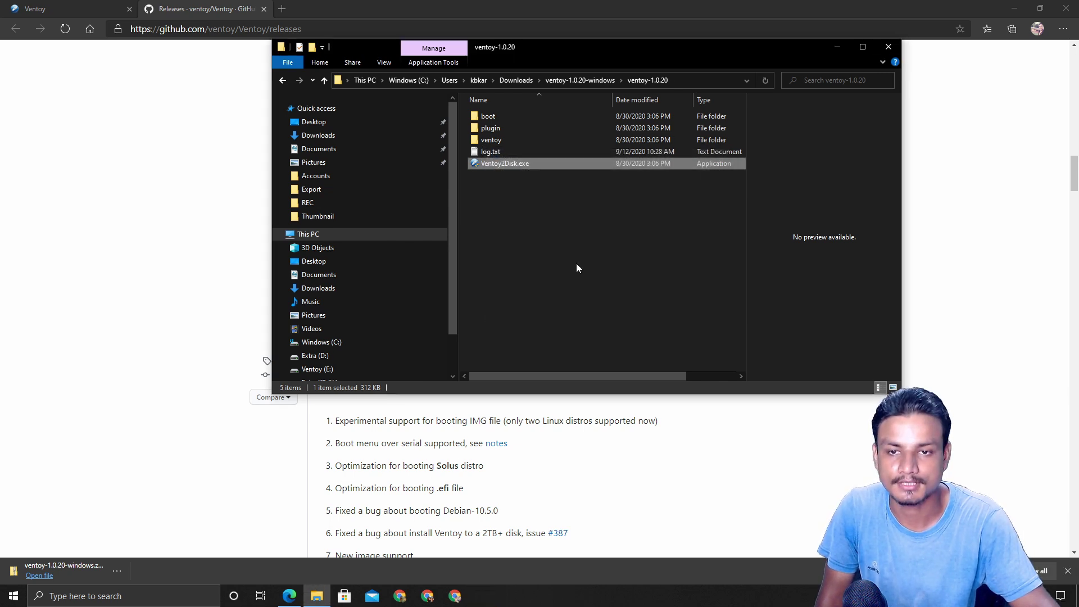
# - Check the contents of the Ventoy (E:) drive, and copy linuxmint-20-xfce-64bit.iso and Win10_2004_English_x64.iso from the Documents folder
pyautogui.scroll(-1, 351, 341)
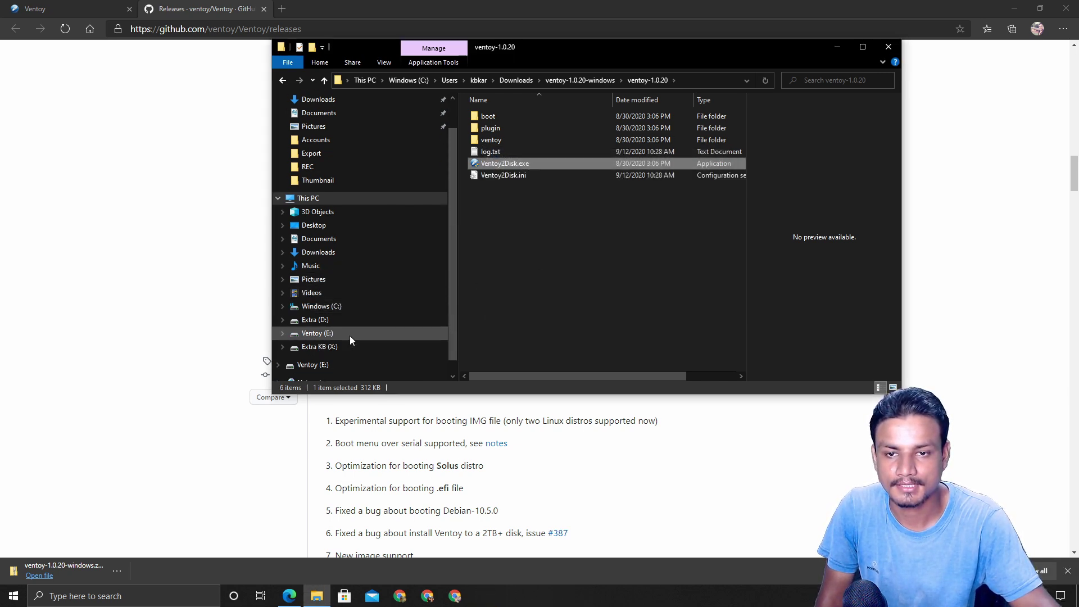
pyautogui.click(343, 333)
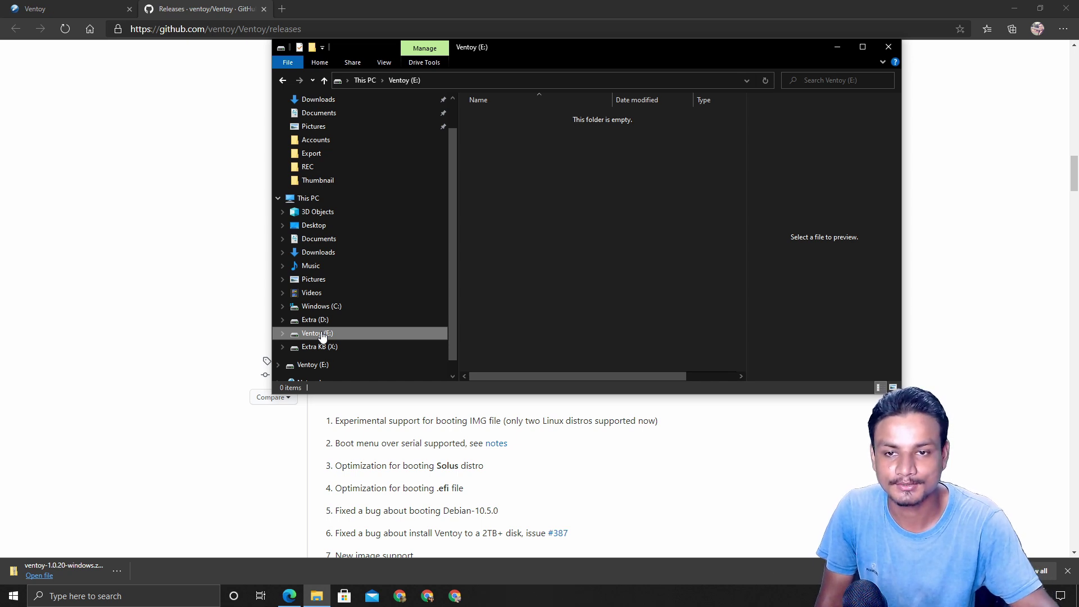
pyautogui.click(327, 240)
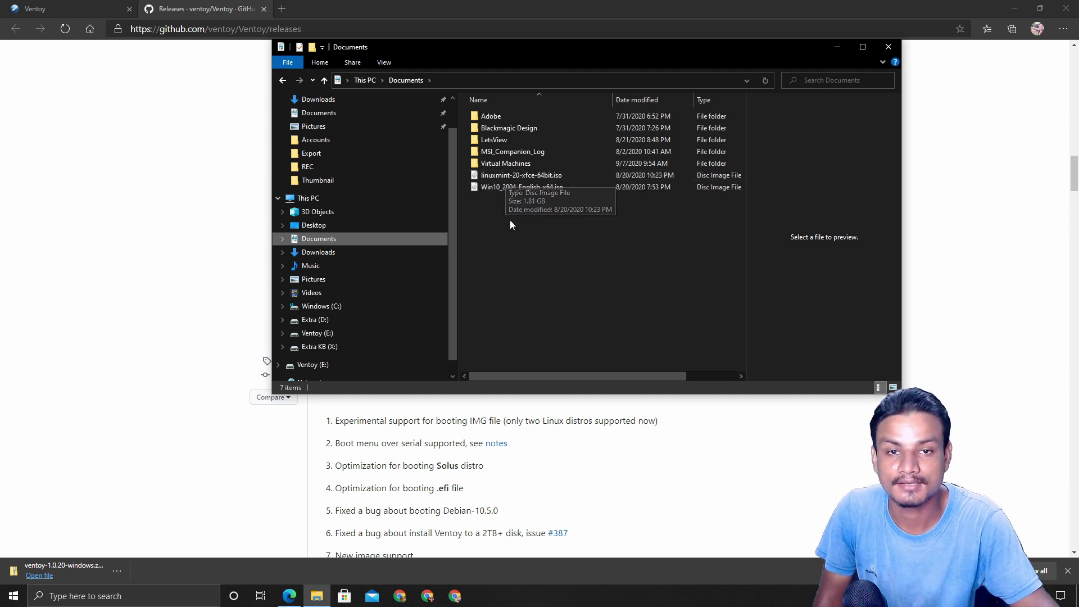
pyautogui.moveTo(509, 209); pyautogui.dragTo(524, 176)
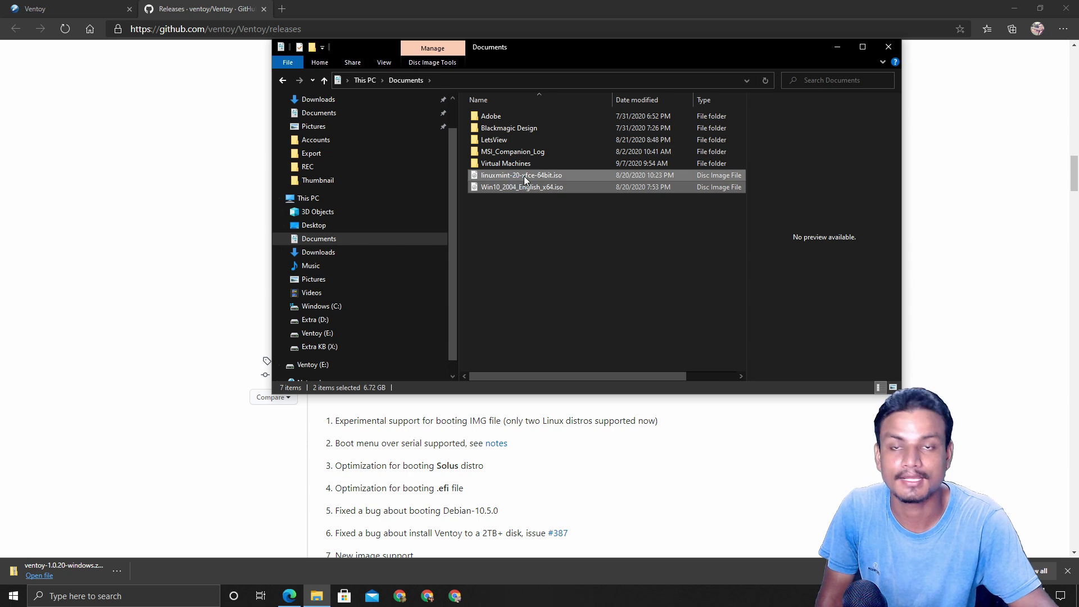
pyautogui.rightClick(524, 177)
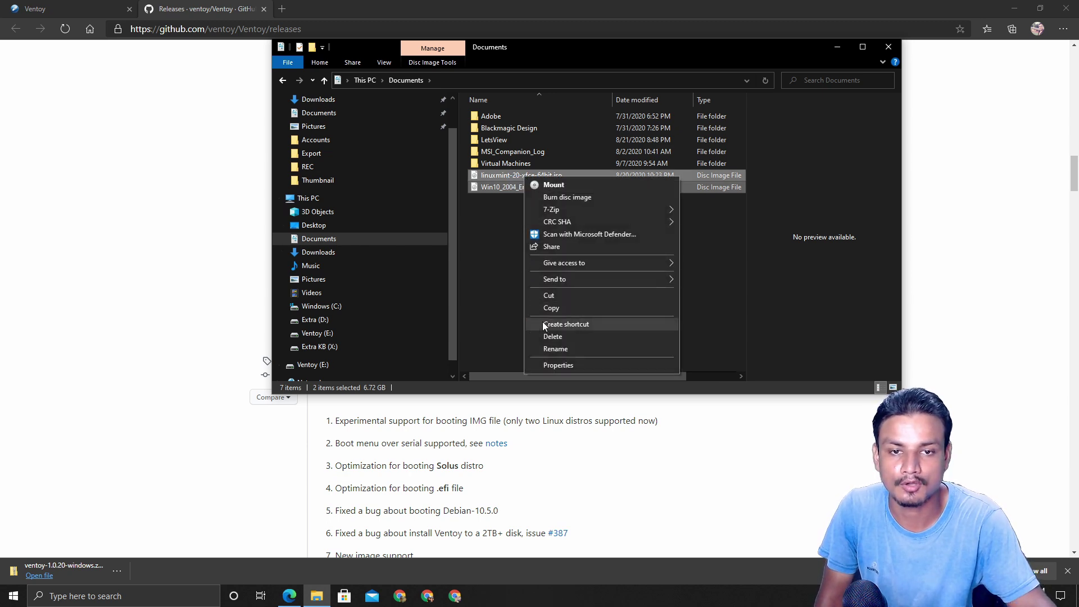
pyautogui.click(557, 309)
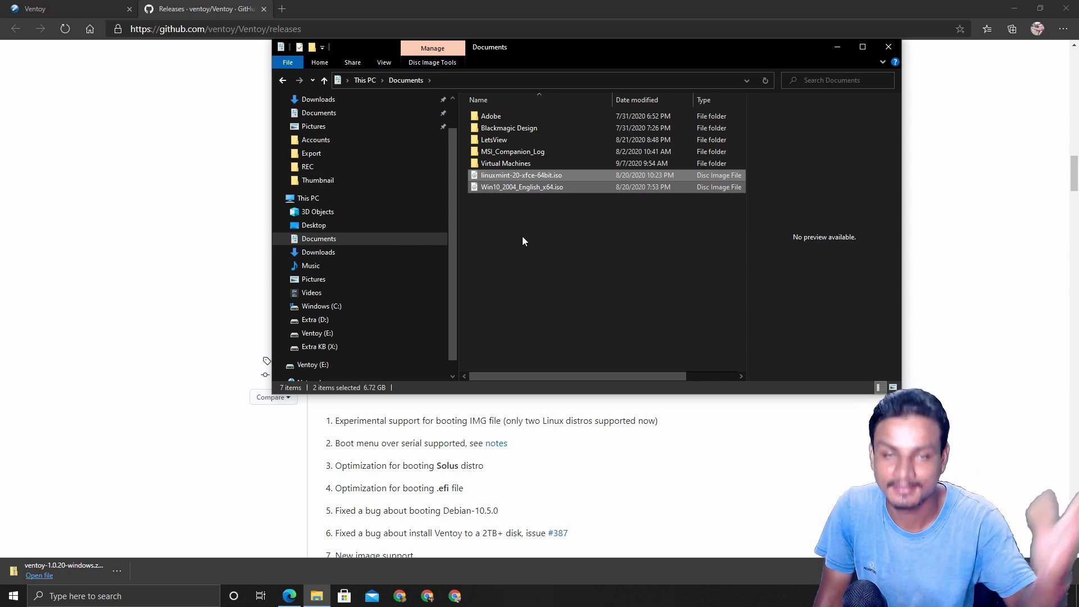
# - Copy linuxmint-20-xfce-64bit.iso and Win10_2004_English_x64.iso from Documents and paste them into the Ventoy (E:) drive
pyautogui.moveTo(521, 236); pyautogui.dragTo(526, 181)
pyautogui.rightClick(527, 176)
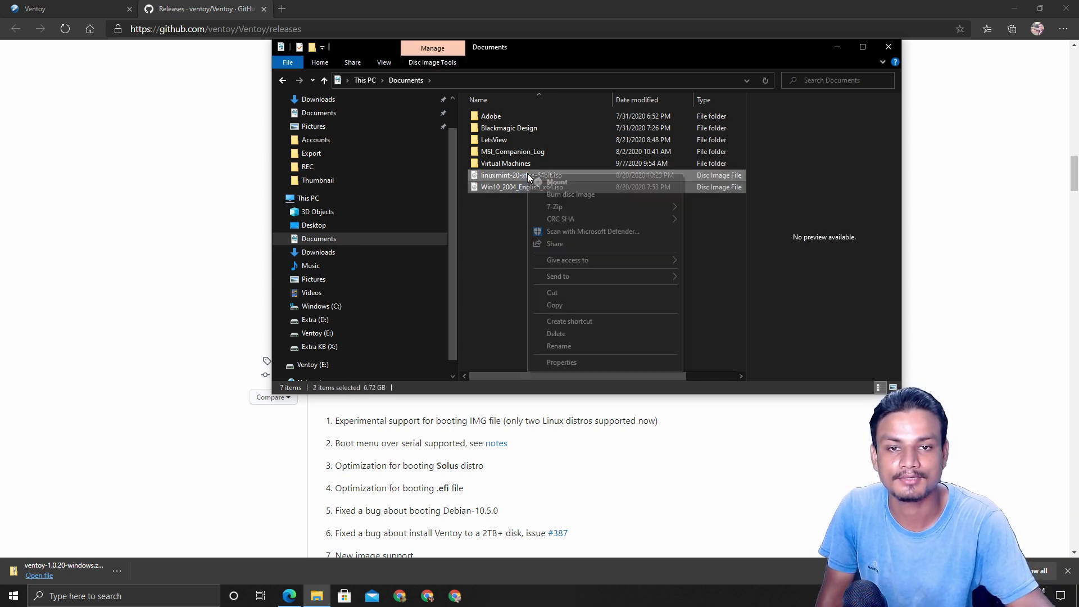
pyautogui.click(575, 307)
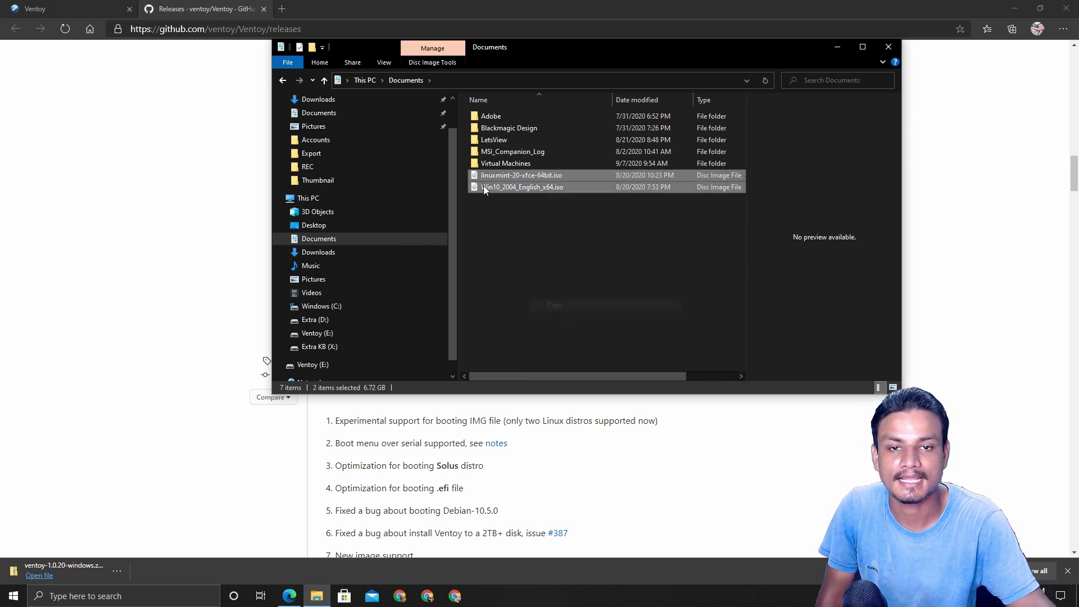
pyautogui.click(340, 333)
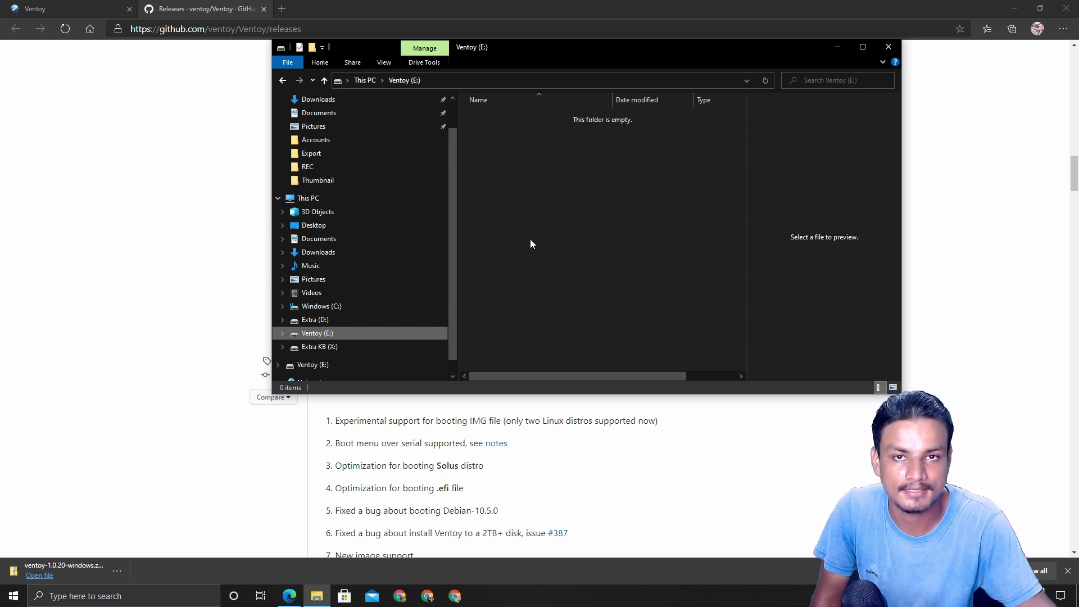
pyautogui.rightClick(531, 238)
pyautogui.click(557, 318)
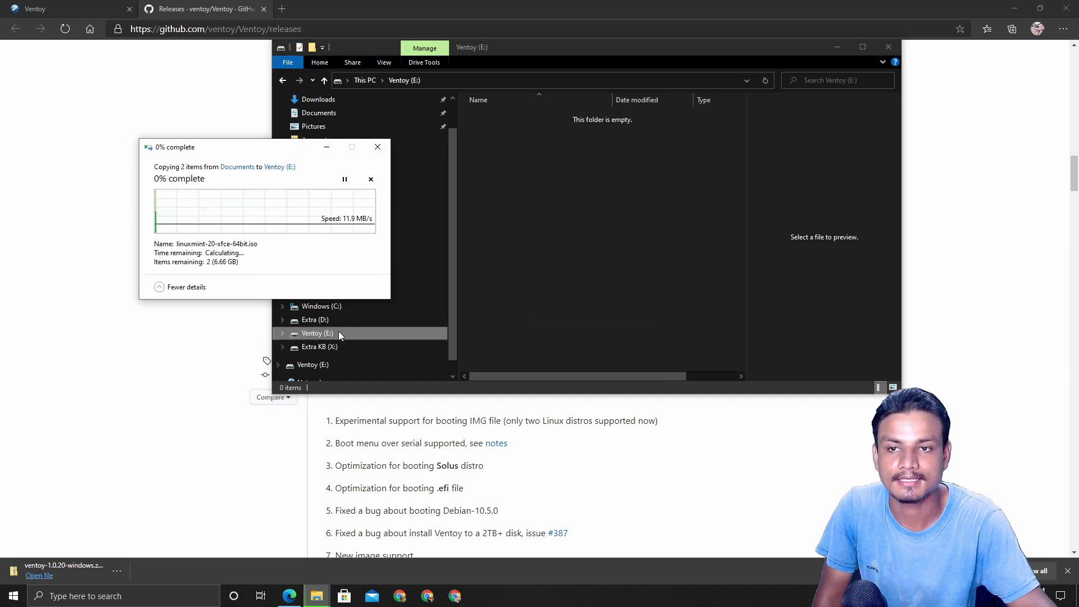
pyautogui.moveTo(251, 152); pyautogui.dragTo(282, 144)
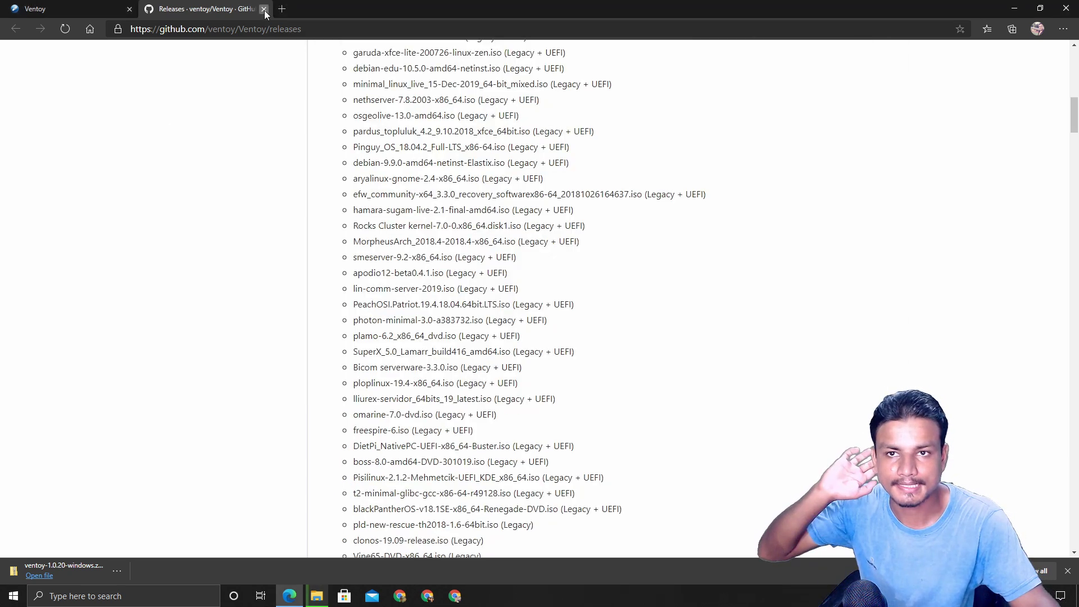
# - Close the GitHub releases page and go from the Ventoy downloads page to the site's main page
pyautogui.click(263, 9)
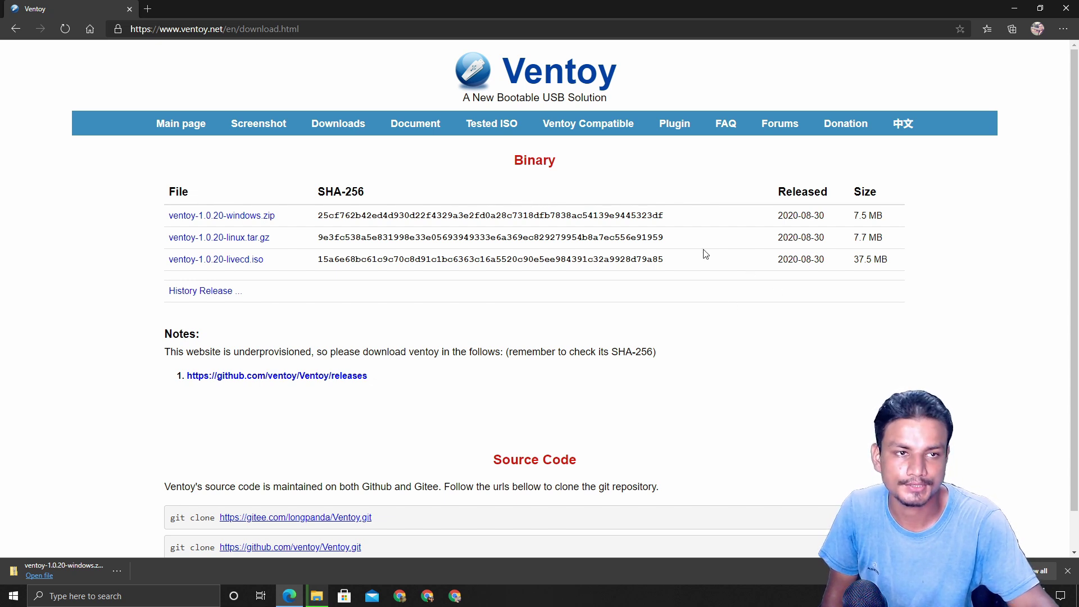
pyautogui.scroll(-1, 1075, 284)
pyautogui.scroll(1, 1077, 171)
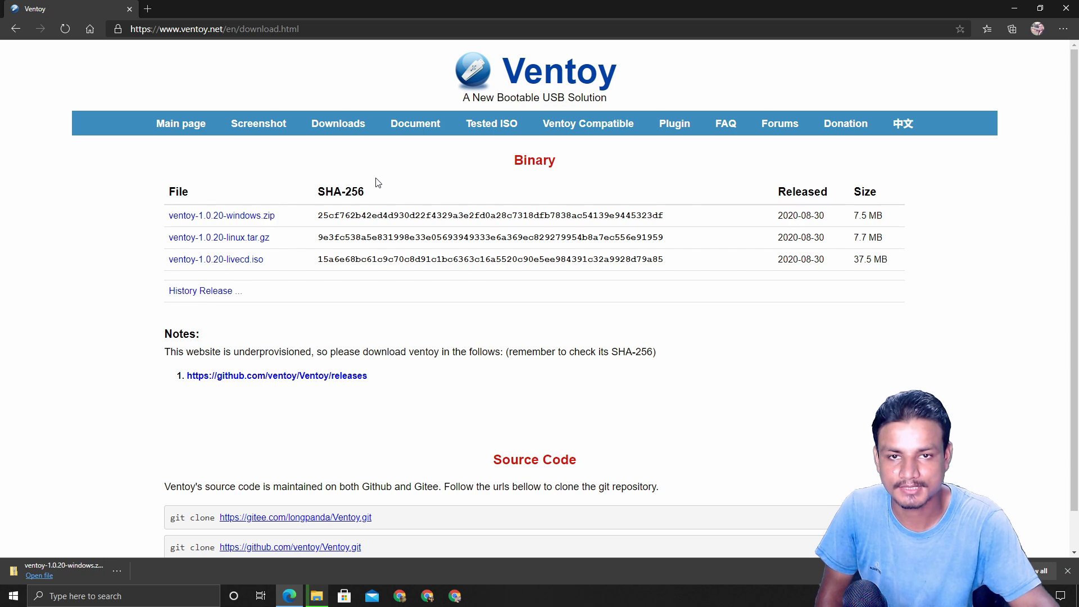
pyautogui.click(169, 128)
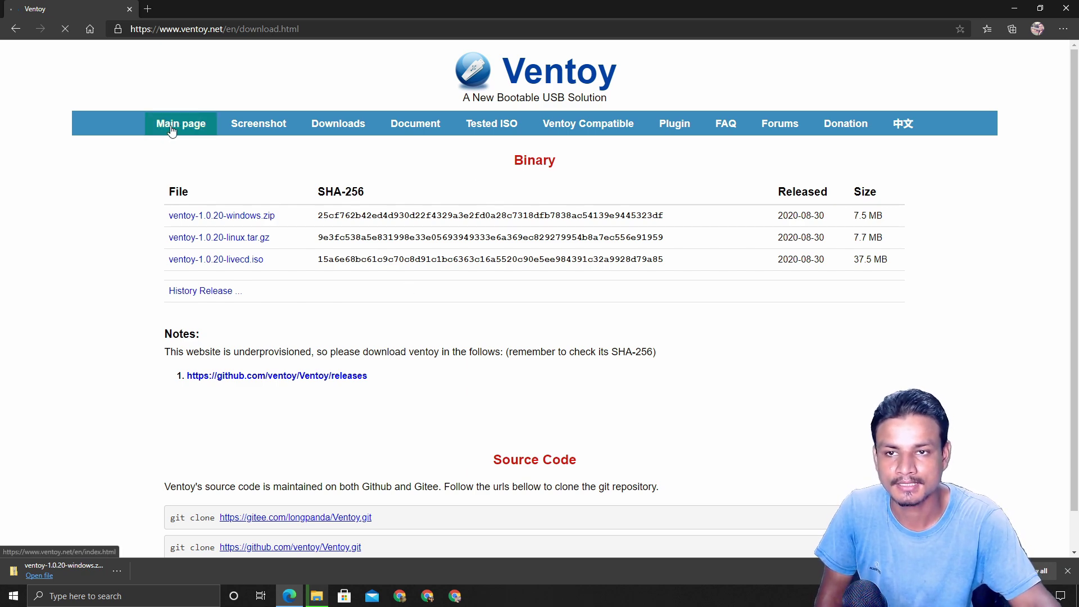
# - Check the progress of the ISO copy and look over the introduction and feature list on the Ventoy main page
pyautogui.click(317, 595)
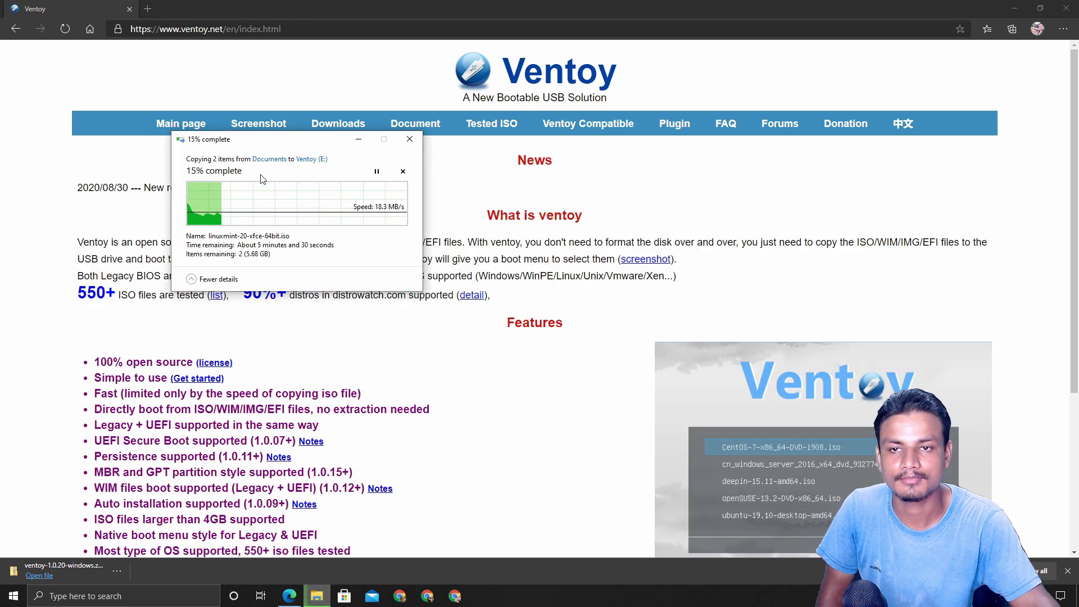
pyautogui.click(397, 73)
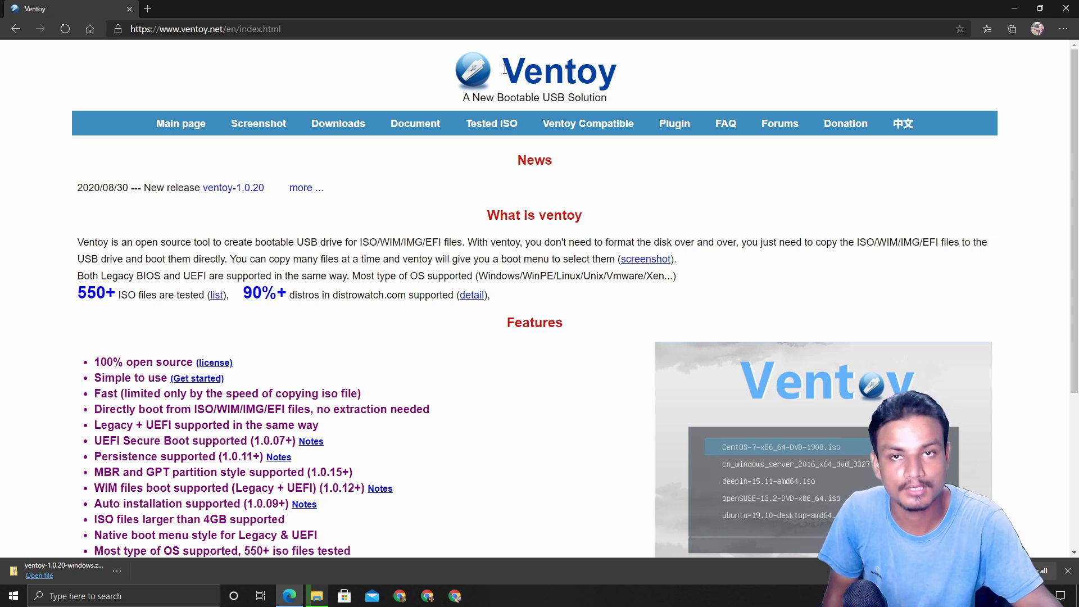
pyautogui.moveTo(504, 69); pyautogui.dragTo(641, 87)
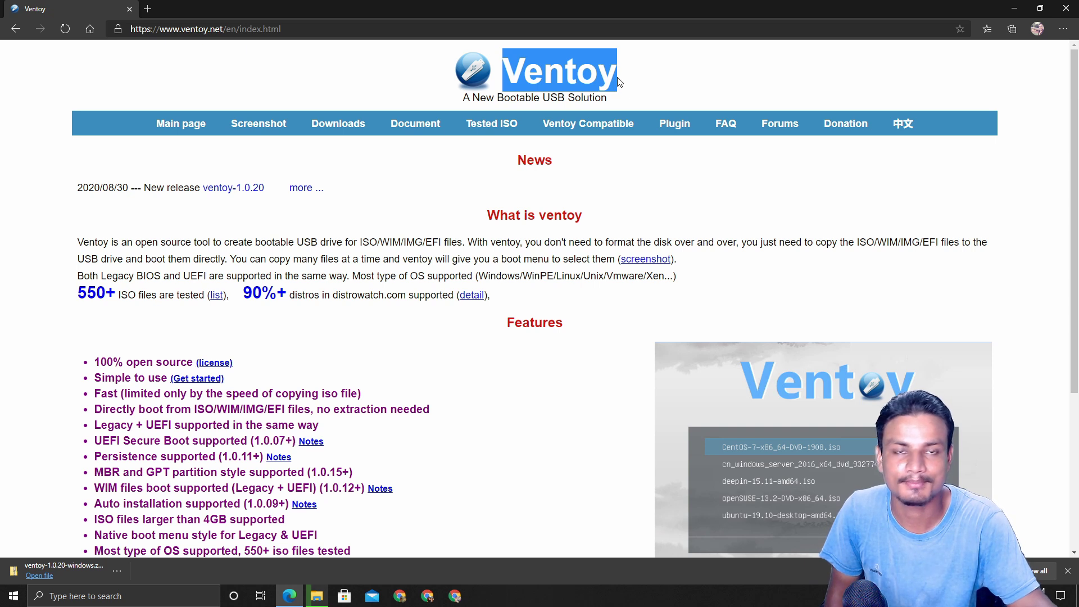
pyautogui.moveTo(618, 98); pyautogui.dragTo(507, 74)
pyautogui.click(507, 75)
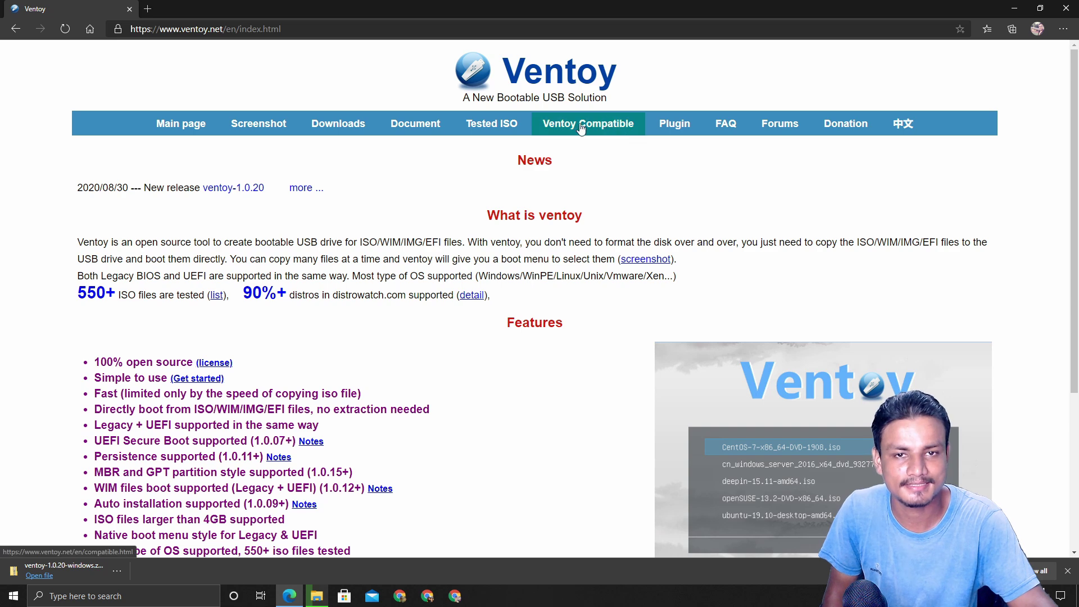
pyautogui.scroll(-3, 574, 176)
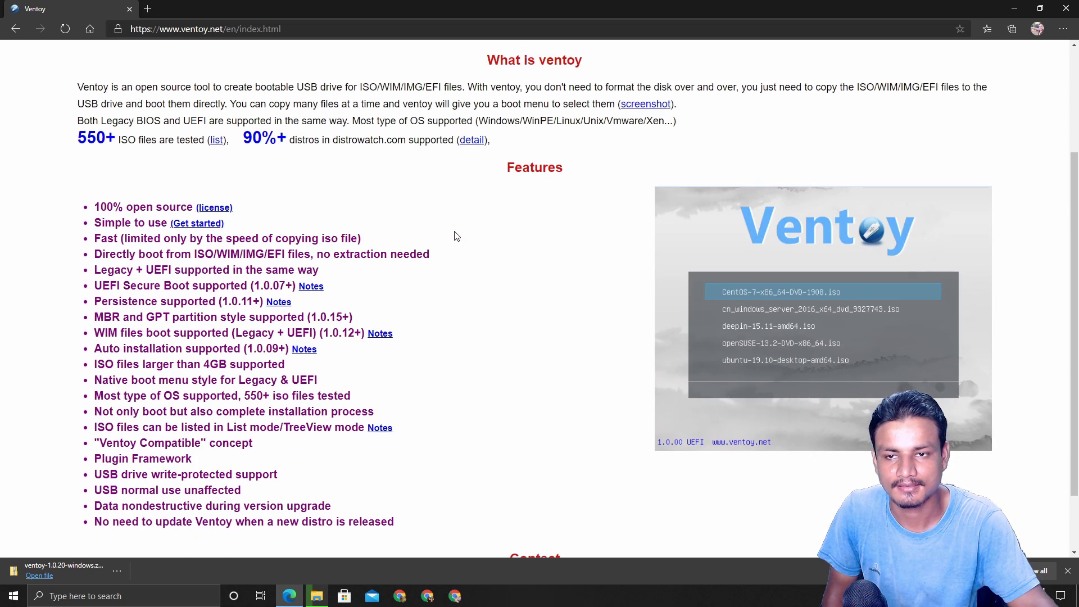
pyautogui.scroll(3, 456, 236)
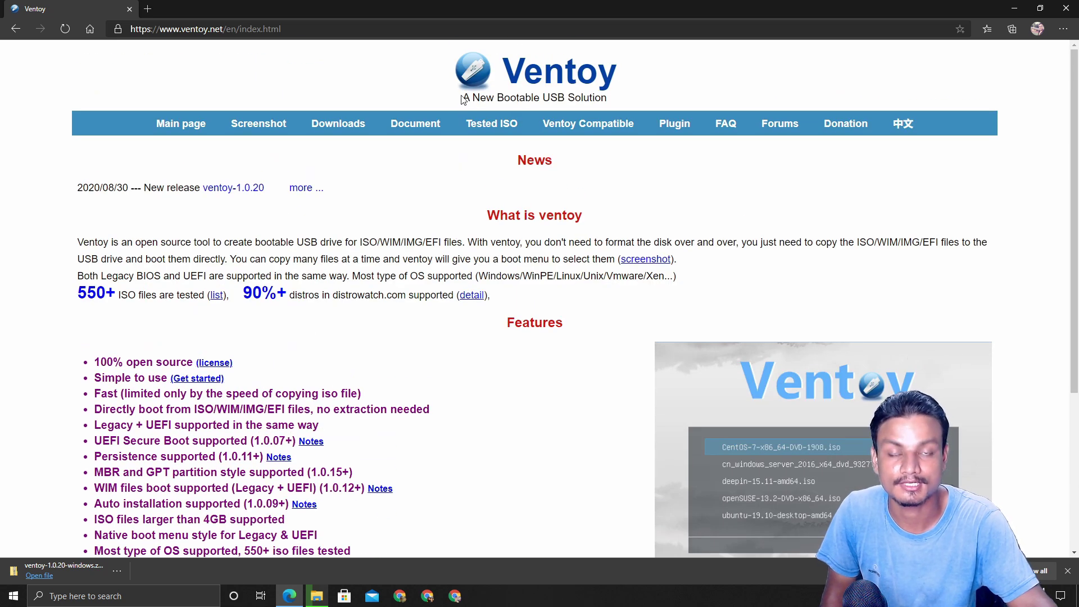
pyautogui.scroll(-4, 380, 243)
pyautogui.scroll(4, 380, 270)
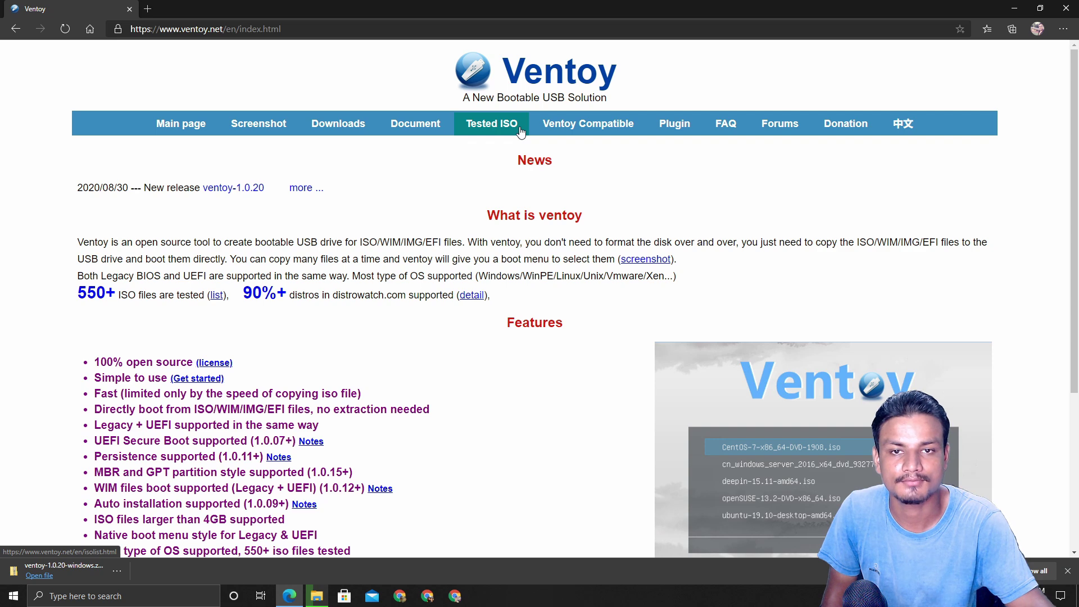
# - Open the Ventoy site's Tested ISO page and look through the tested OS series and the table of tested image files
pyautogui.click(490, 133)
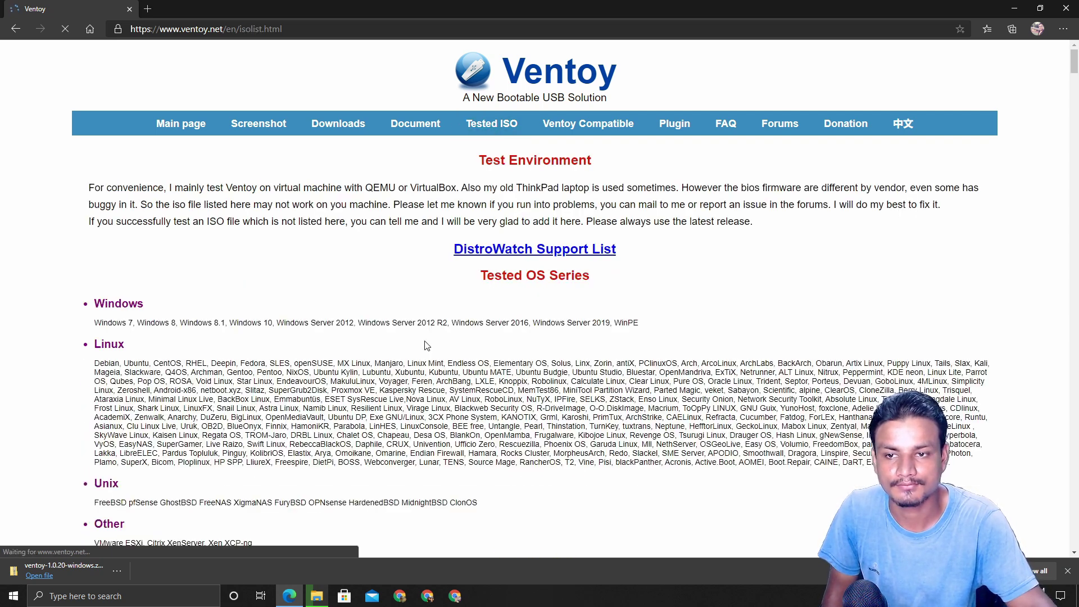
pyautogui.scroll(-3, 413, 306)
pyautogui.scroll(3, 399, 270)
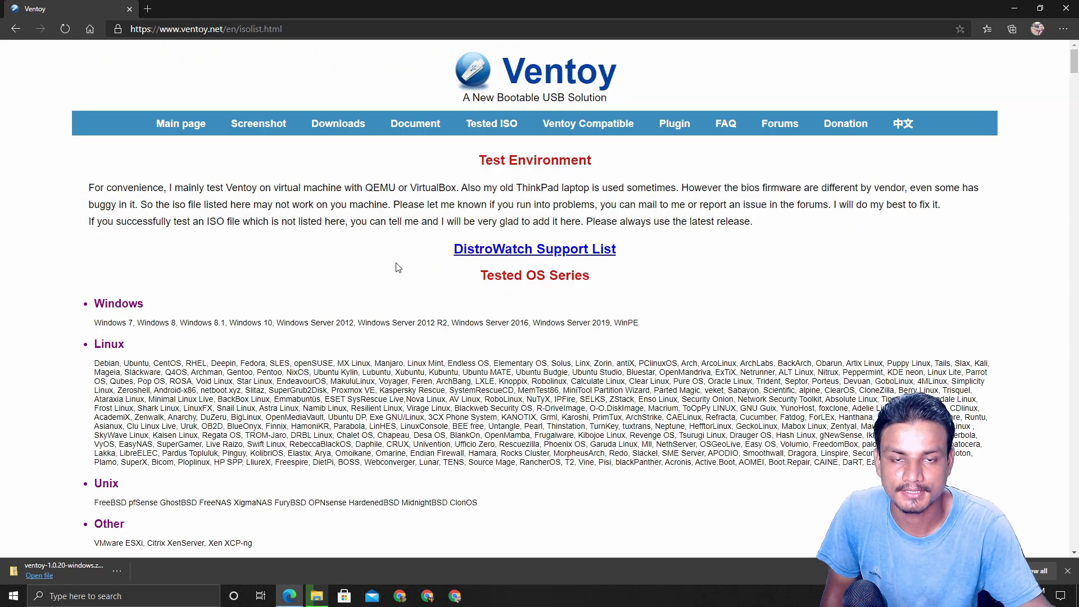
pyautogui.scroll(-3, 398, 294)
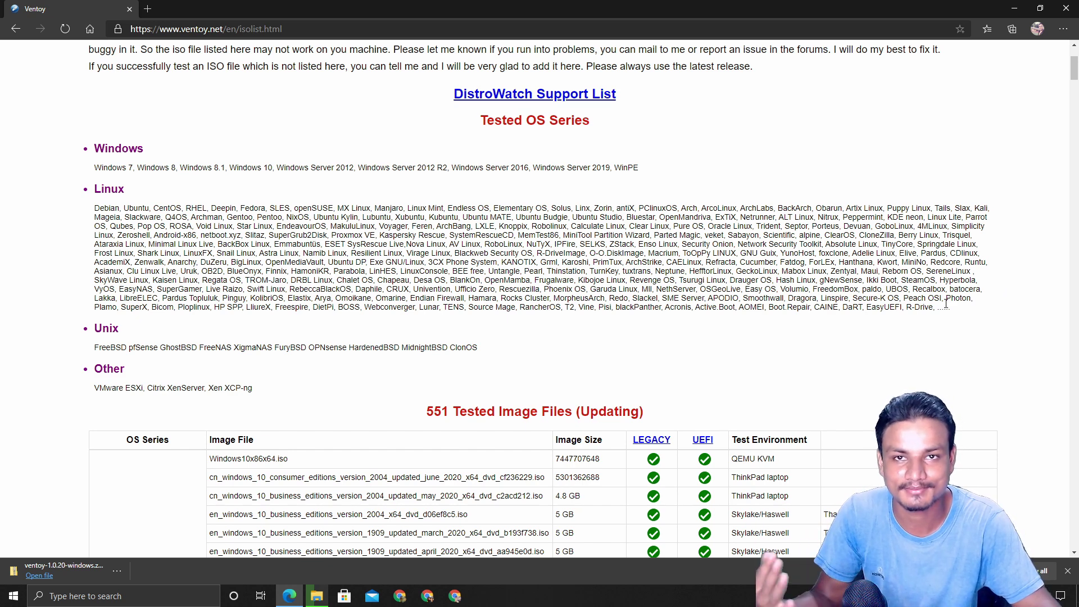
pyautogui.scroll(-4, 487, 336)
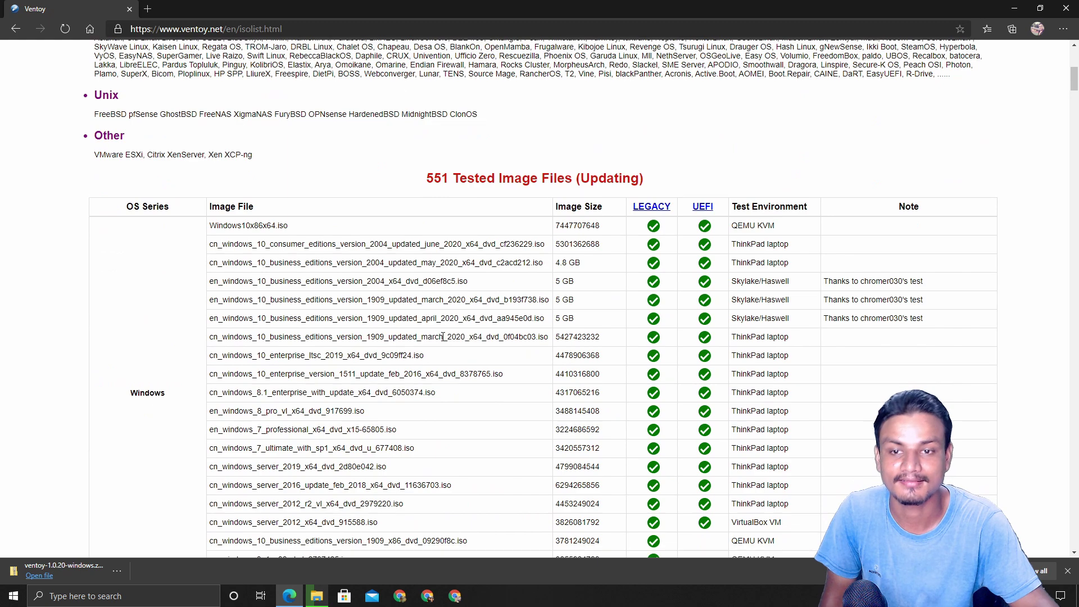
pyautogui.scroll(7, 438, 341)
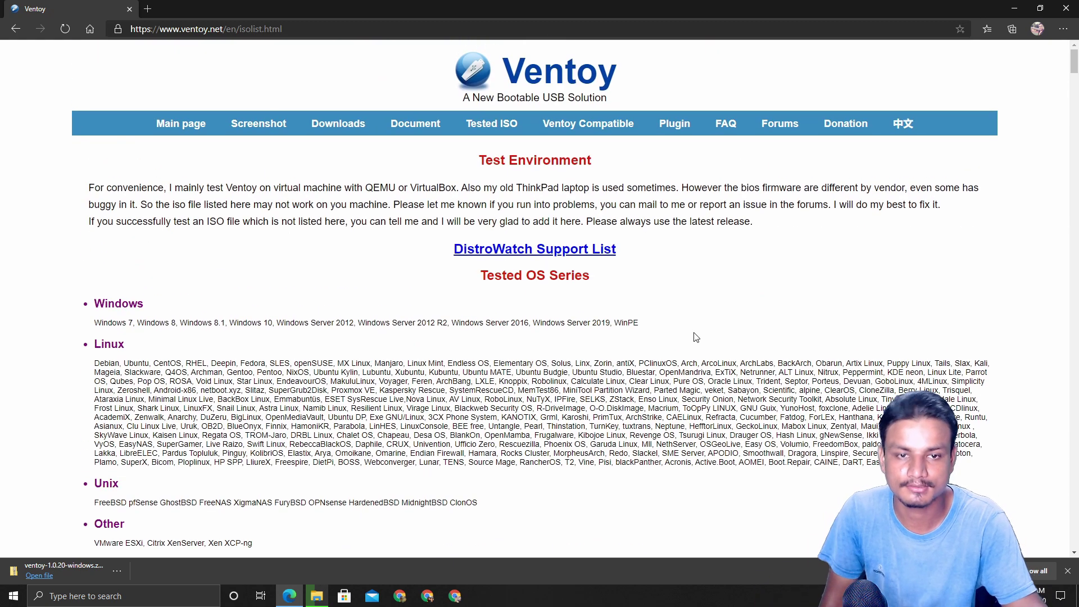
# - Highlight the Windows versions under Tested OS Series to review them
pyautogui.moveTo(639, 322); pyautogui.dragTo(93, 325)
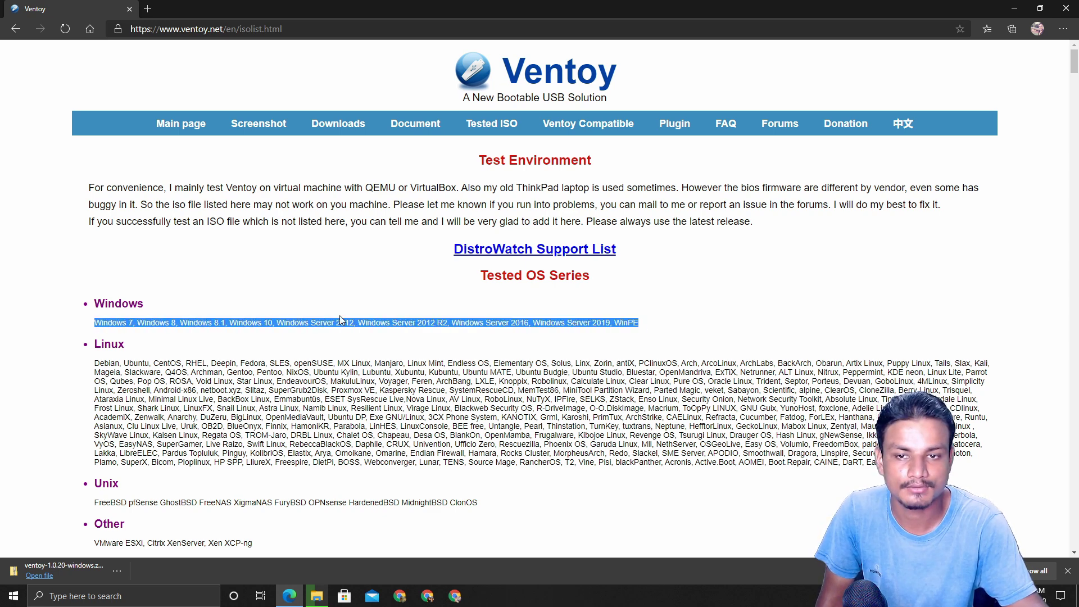
pyautogui.click(130, 324)
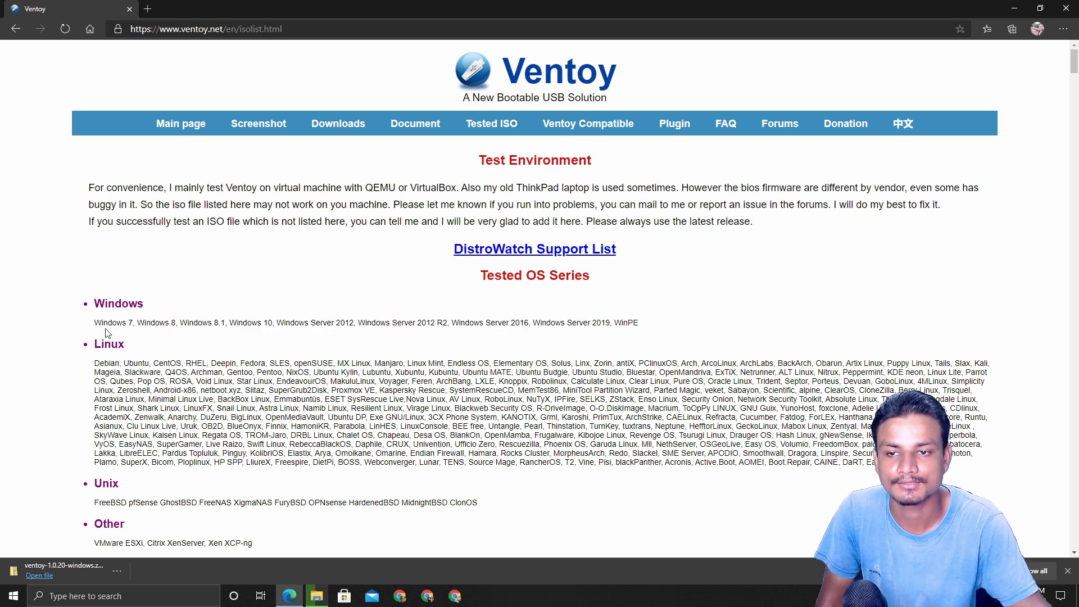
pyautogui.moveTo(96, 322); pyautogui.dragTo(670, 325)
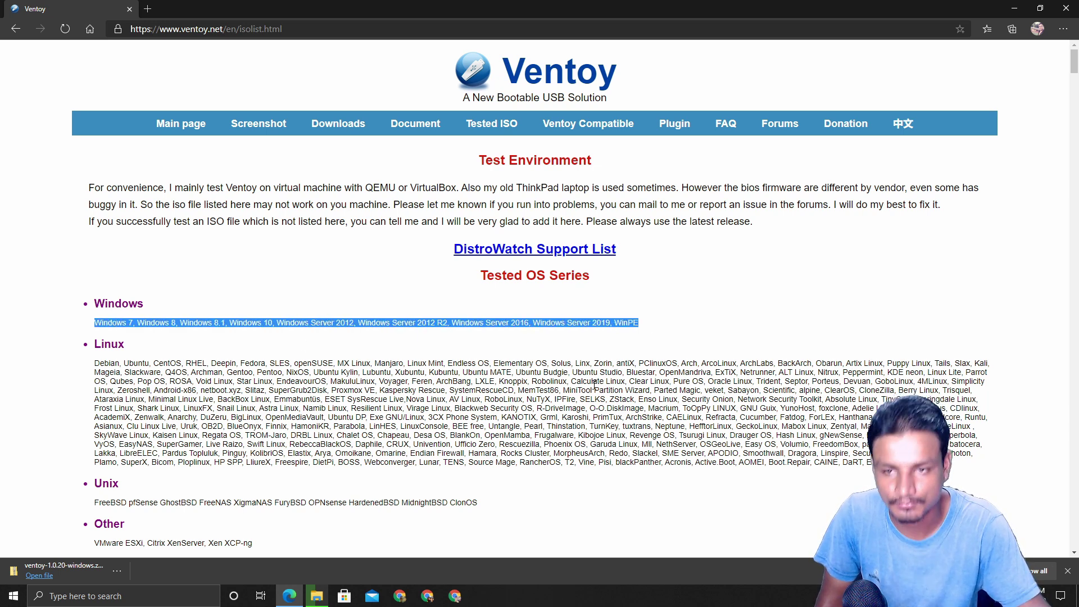
pyautogui.scroll(-1, 594, 384)
pyautogui.click(260, 351)
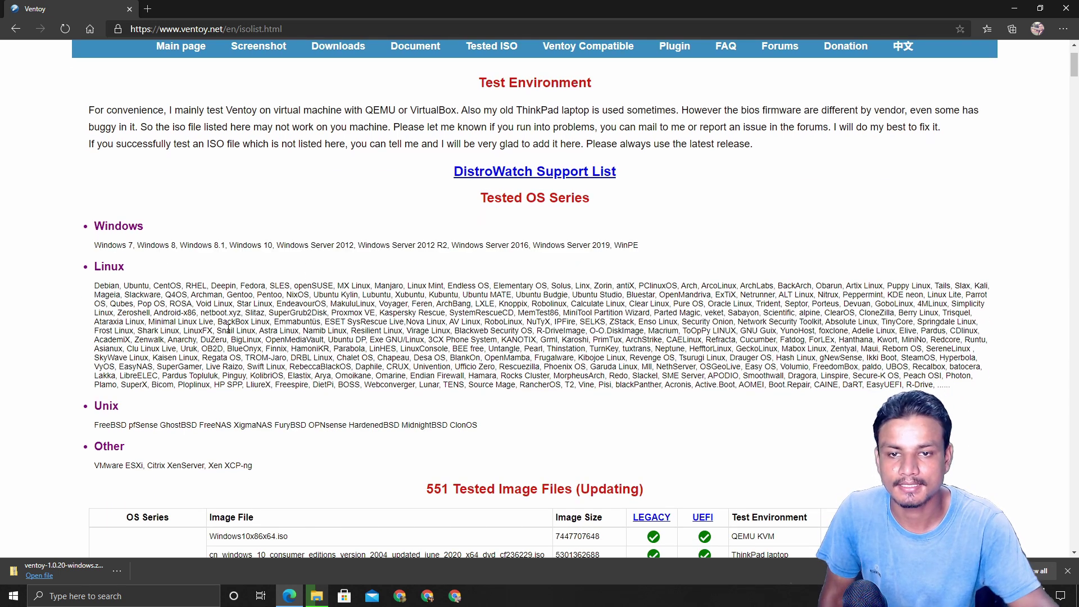
# - Save the tested ISO list page to the Favorites bar under the name Ventoy
pyautogui.hotkey('ctrl', 'd')
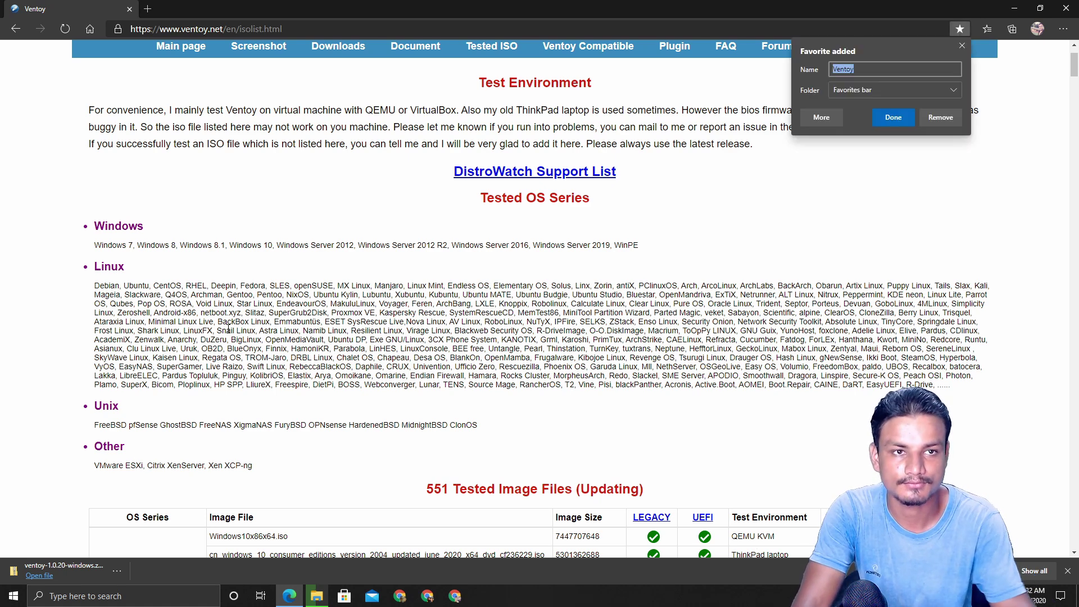
pyautogui.press('Return')
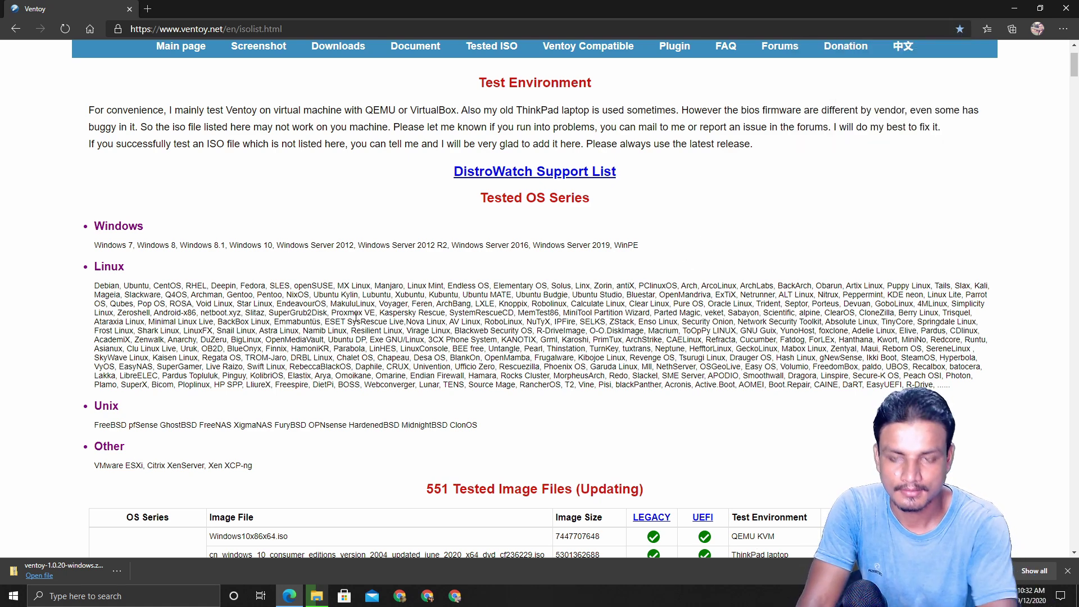
# - Search the tested ISO page for "ubu", "min" and "manj" to look up the Ubuntu, Mint and Manjaro distributions
pyautogui.hotkey('ctrl', 'f')
pyautogui.write('ubu')
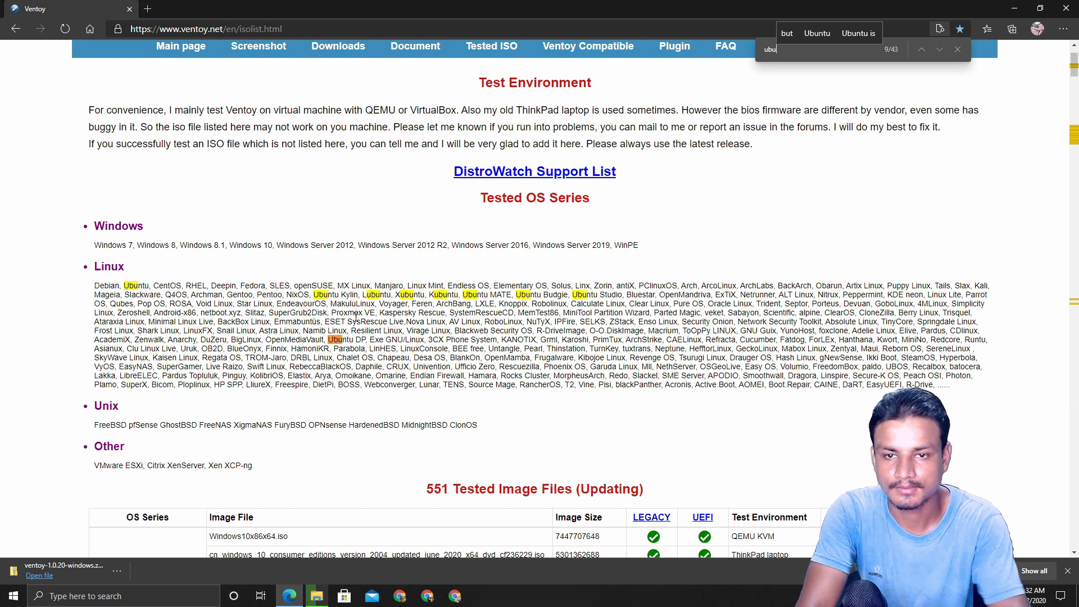
pyautogui.press('BackSpace')
pyautogui.press('BackSpace')
pyautogui.press('BackSpace')
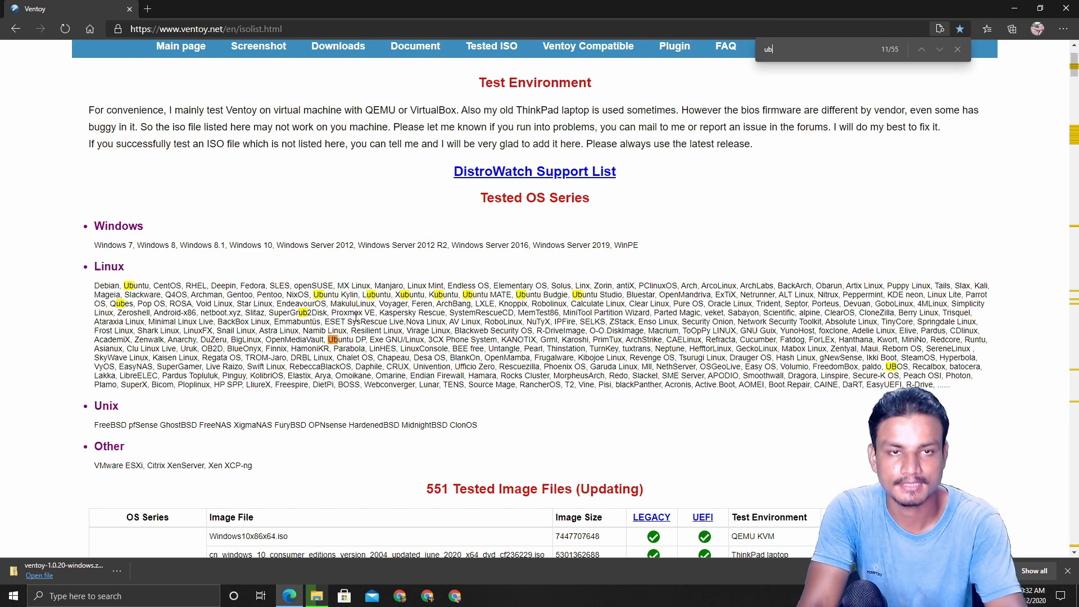
pyautogui.write('min')
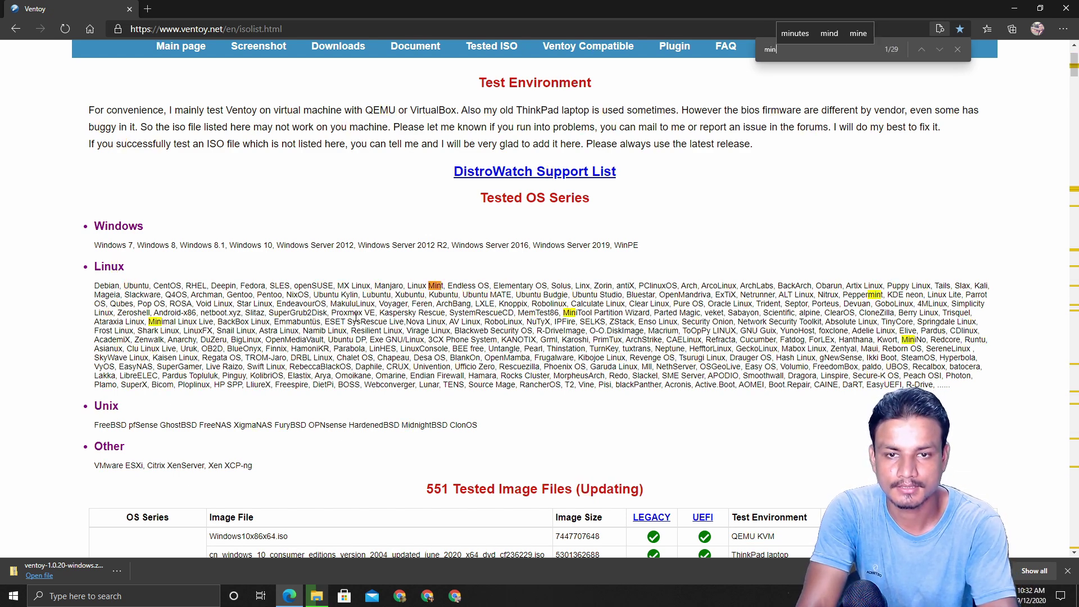
pyautogui.press('BackSpace')
pyautogui.press('BackSpace')
pyautogui.press('BackSpace')
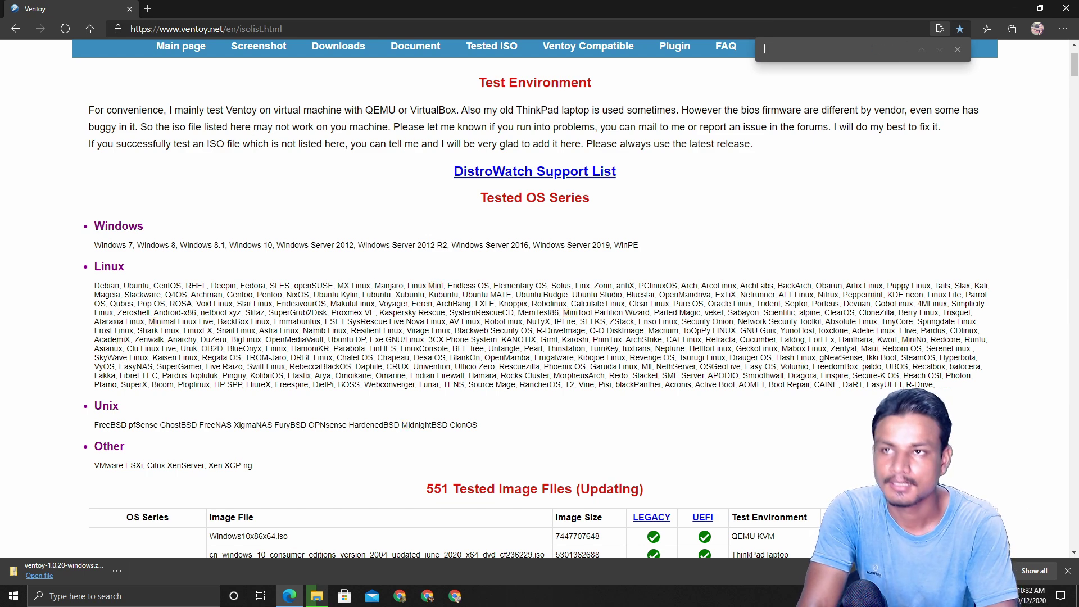
pyautogui.write('maj')
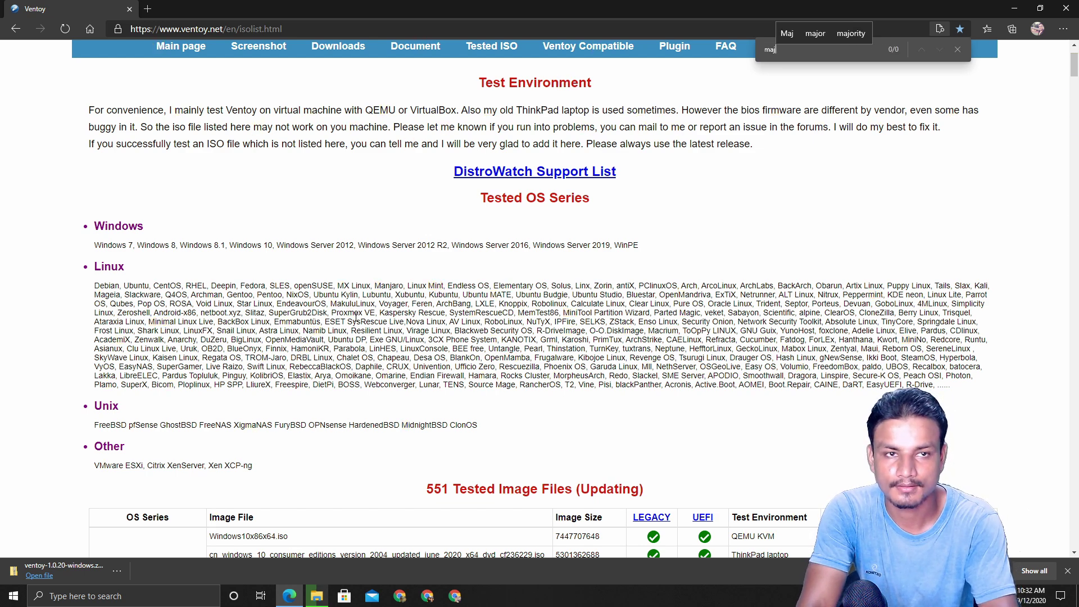
pyautogui.press('BackSpace')
pyautogui.write('nj')
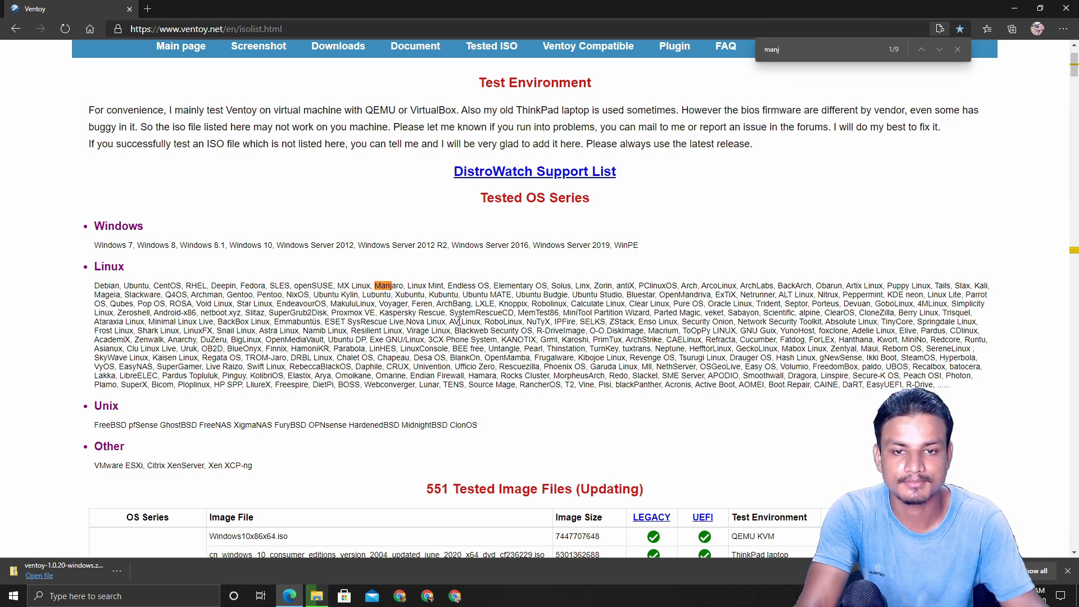
# - Highlight the Linux and Unix lists under Tested OS Series and look through the tested Windows image files
pyautogui.moveTo(933, 385); pyautogui.dragTo(95, 290)
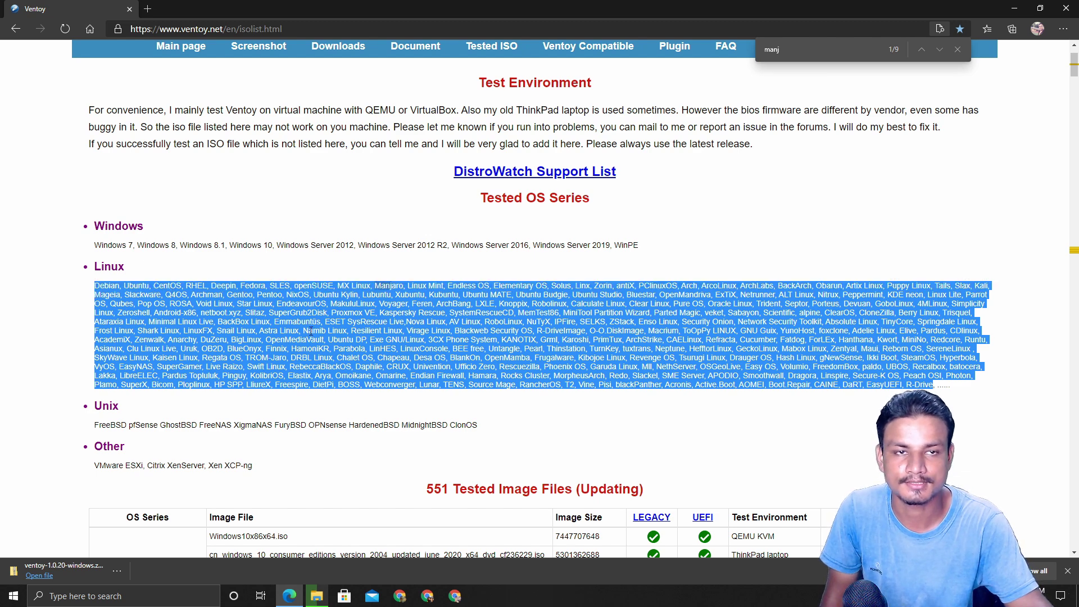
pyautogui.scroll(-1, 310, 332)
pyautogui.click(210, 350)
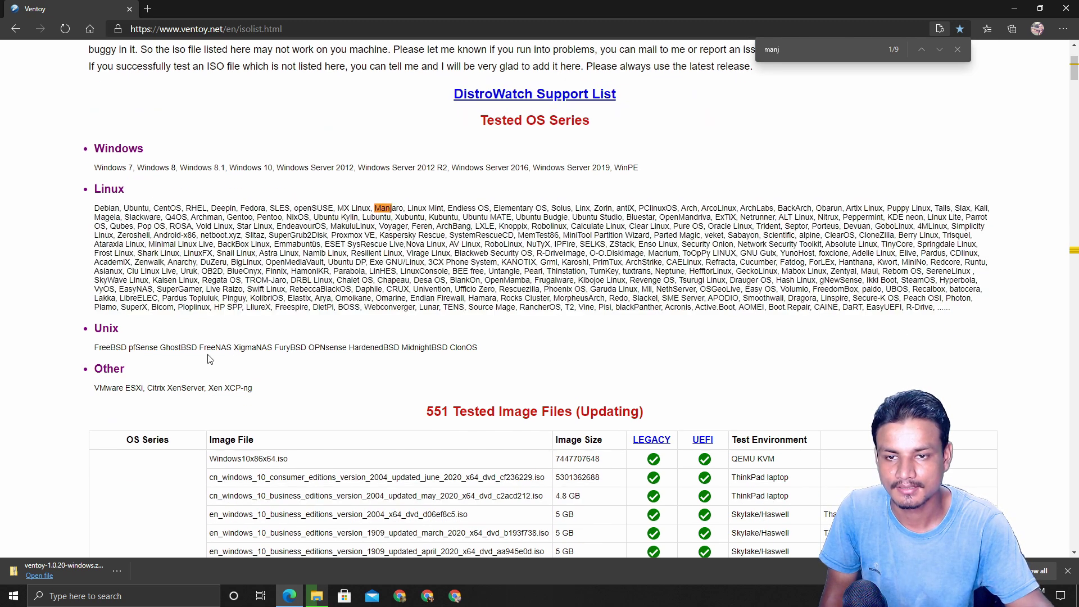
pyautogui.moveTo(95, 348); pyautogui.dragTo(530, 351)
pyautogui.scroll(-2, 502, 349)
pyautogui.scroll(-2, 314, 379)
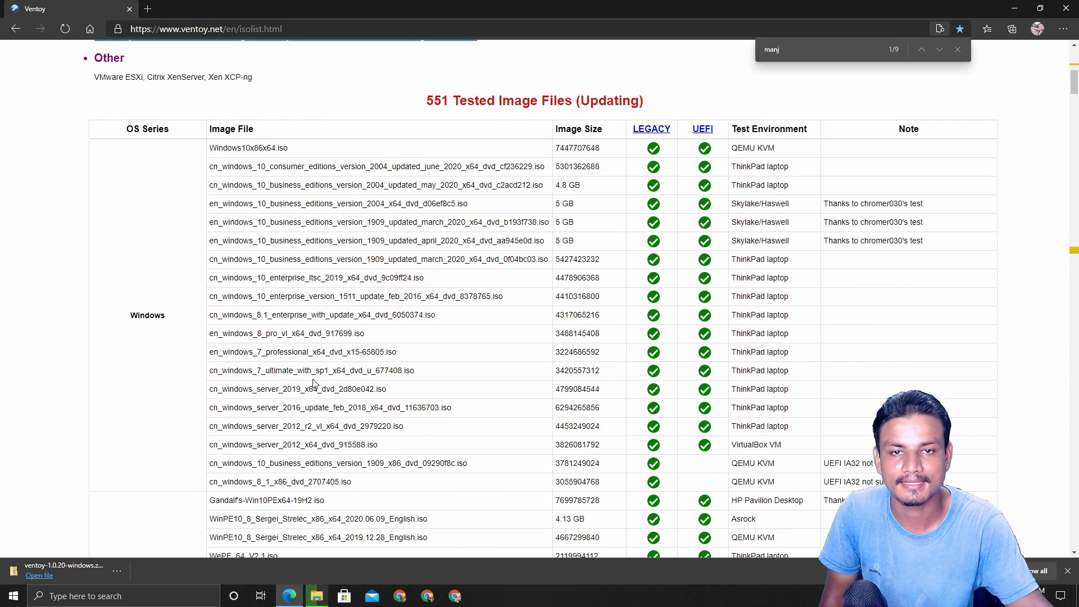
# - Search the tested ISO page for "phoe" to look up Phoenix OS and highlight its installer image files
pyautogui.scroll(3, 314, 382)
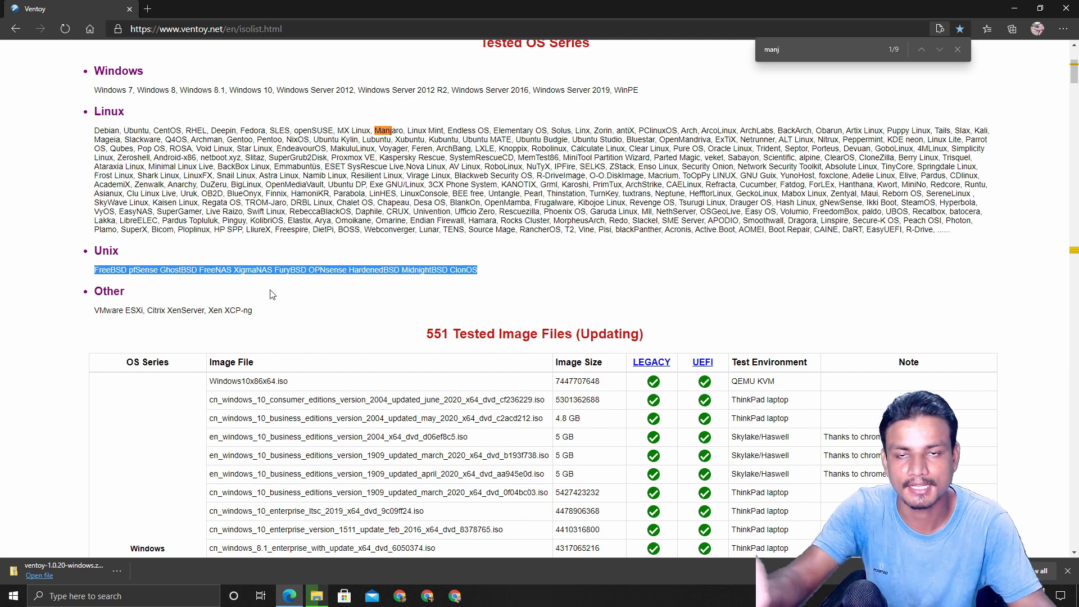
pyautogui.write('phoe')
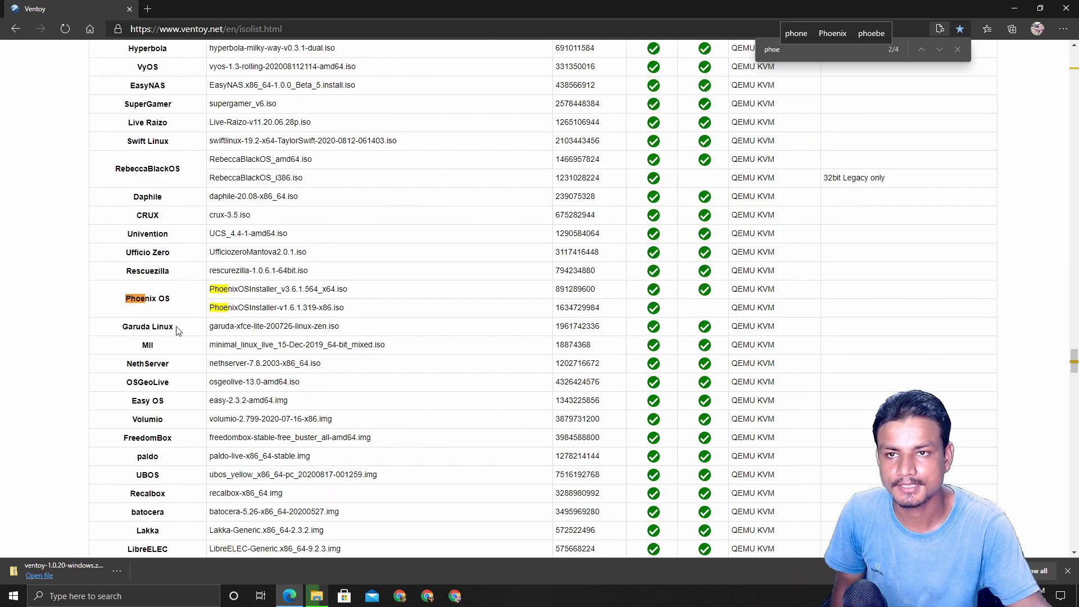
pyautogui.scroll(1, 180, 348)
pyautogui.scroll(-1, 180, 350)
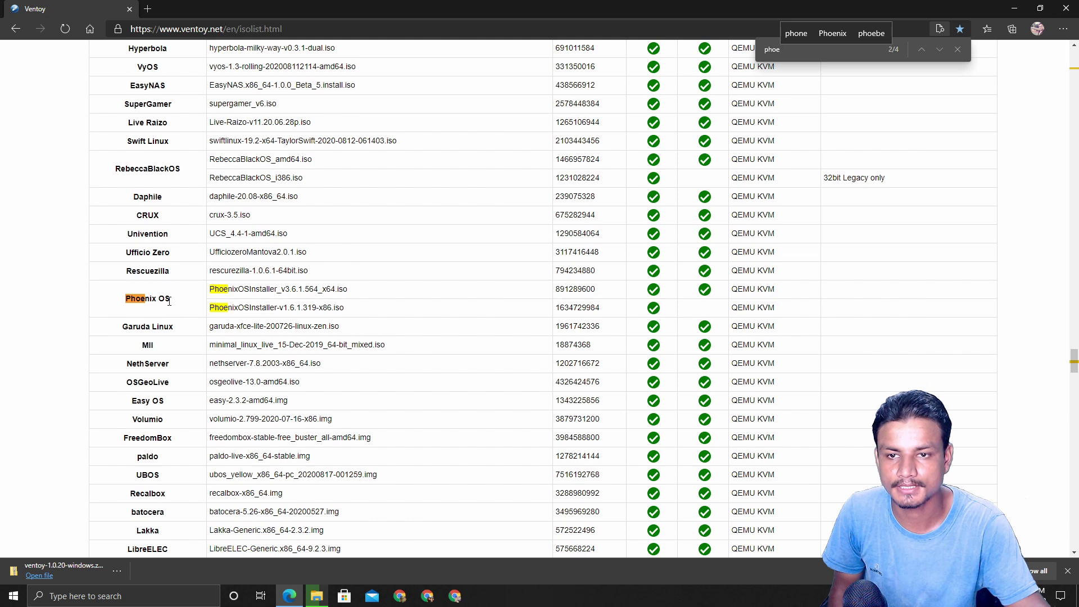
pyautogui.moveTo(223, 289); pyautogui.dragTo(358, 306)
pyautogui.click(163, 339)
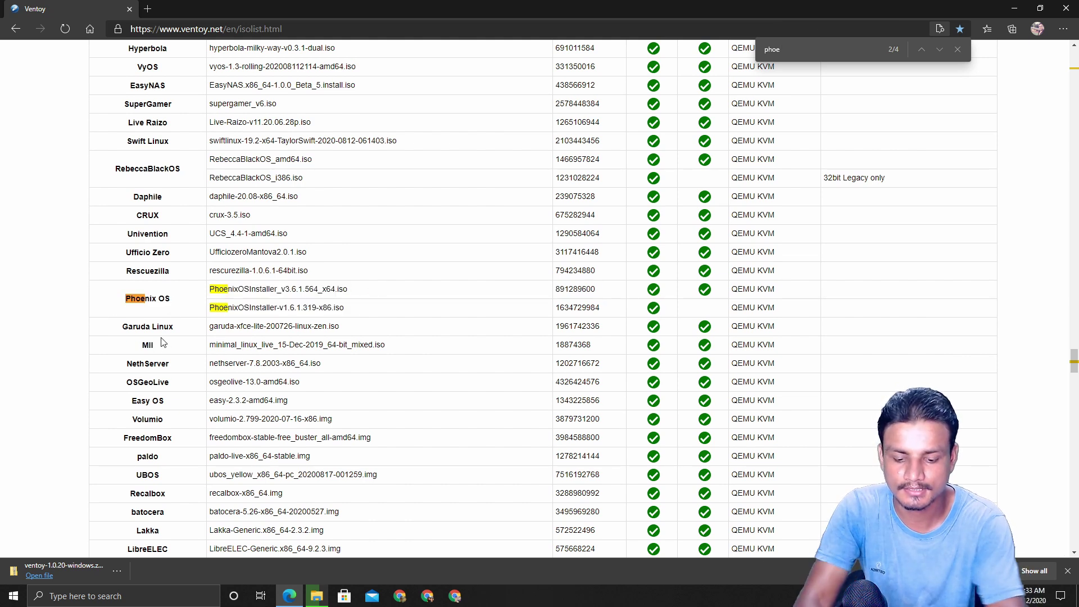
# - Search the tested ISO page for "bliss" to look up Bliss OS and clear the search text
pyautogui.hotkey('ctrl', 'f')
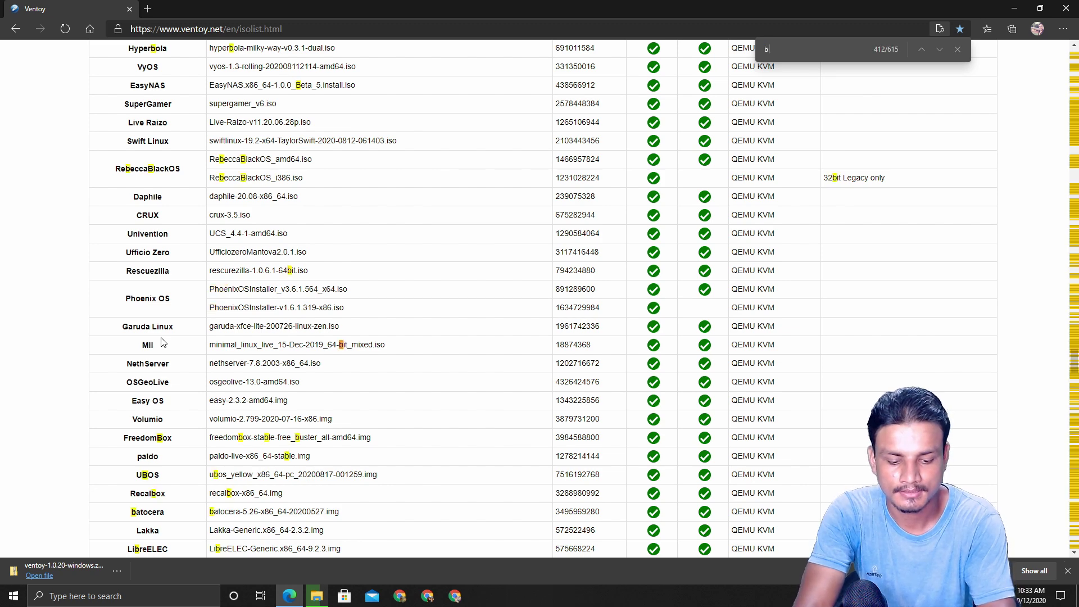
pyautogui.write('bliss')
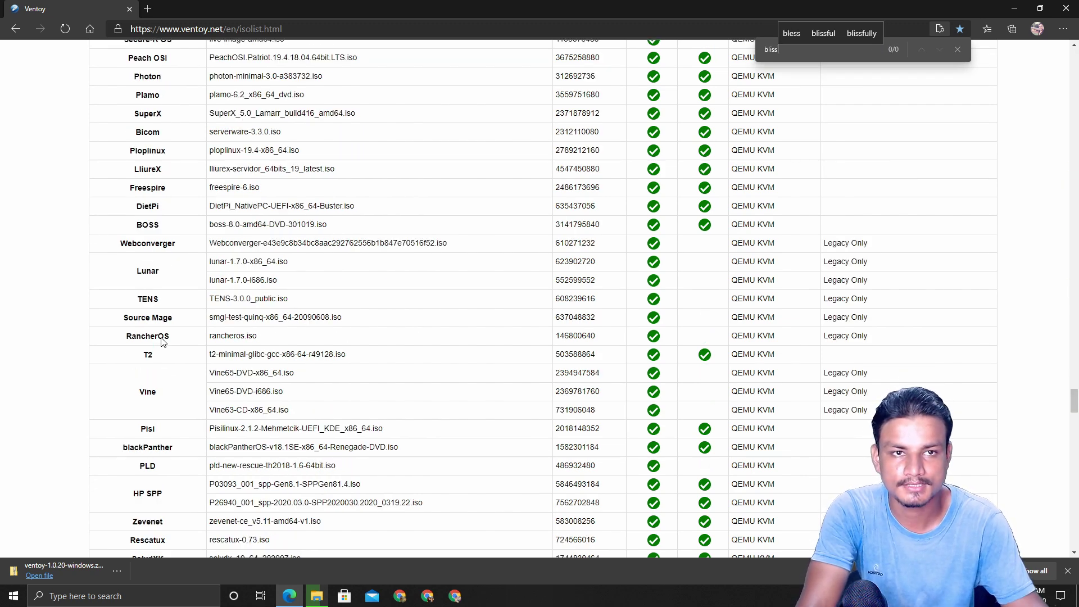
pyautogui.press('BackSpace')
pyautogui.press('BackSpace')
pyautogui.press('BackSpace')
pyautogui.press('BackSpace')
pyautogui.press('BackSpace')
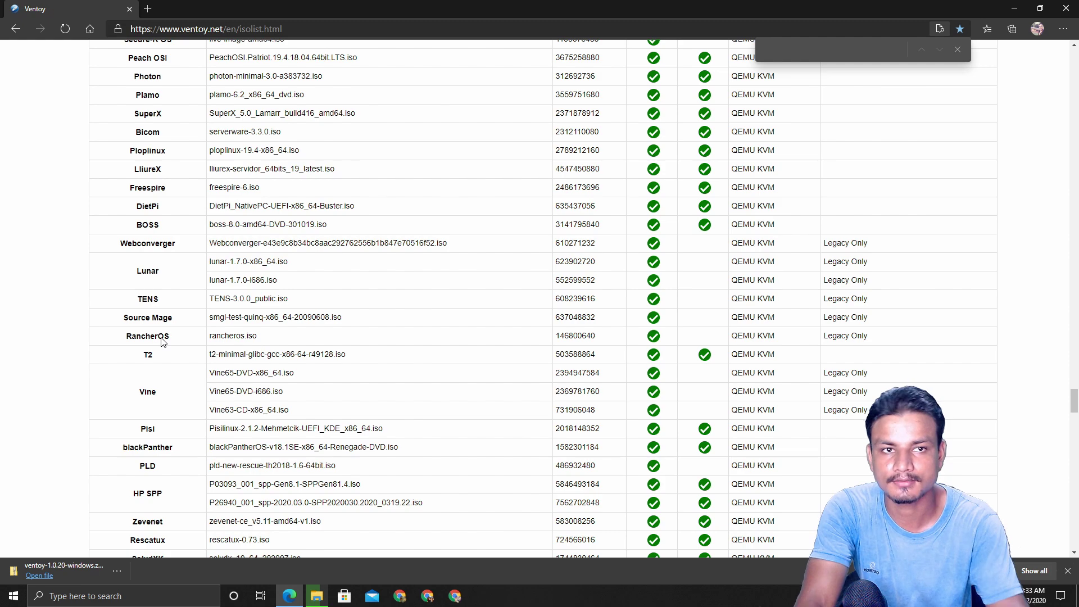
# - Close the page search and look through the tested image files table and the Tested OS Series overview
pyautogui.scroll(-3, 155, 414)
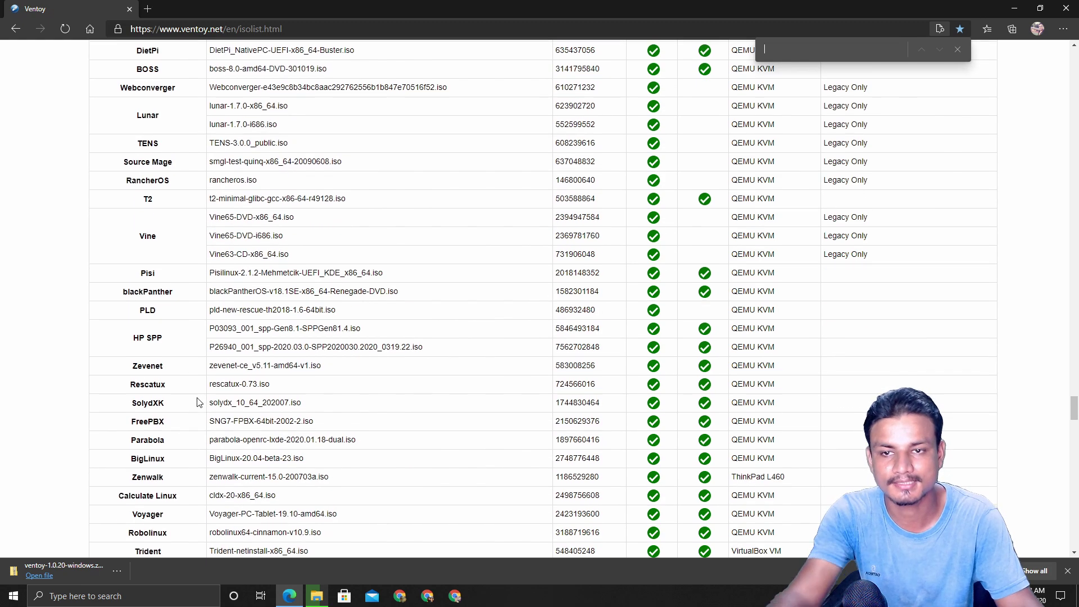
pyautogui.scroll(-8, 198, 401)
pyautogui.scroll(15, 492, 296)
pyautogui.scroll(5, 971, 75)
pyautogui.click(957, 49)
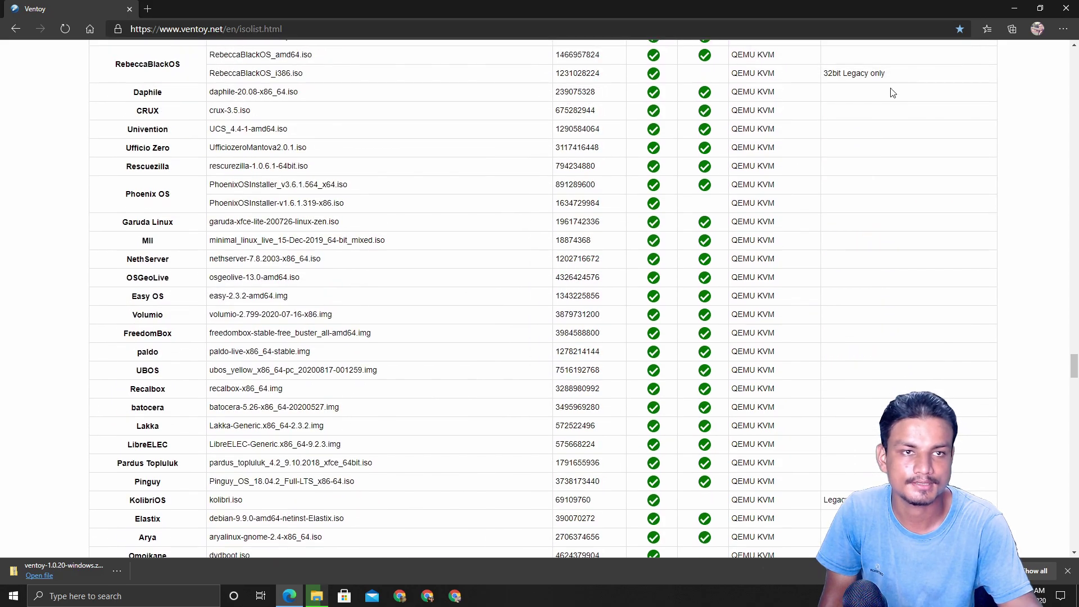
pyautogui.scroll(5, 446, 323)
pyautogui.scroll(20, 406, 329)
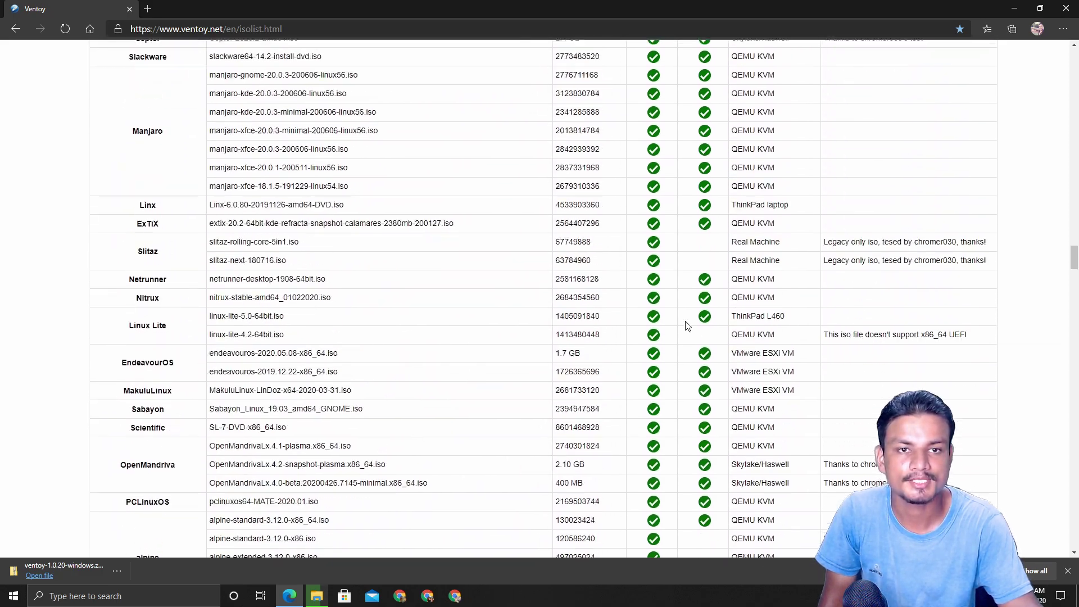
pyautogui.scroll(20, 464, 340)
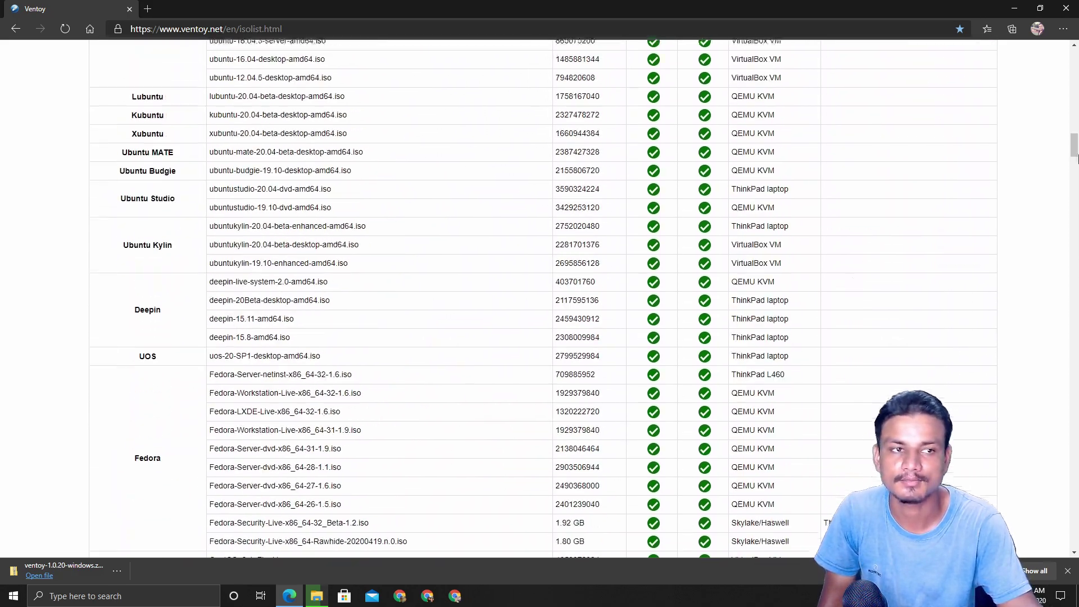
pyautogui.scroll(20, 1073, 144)
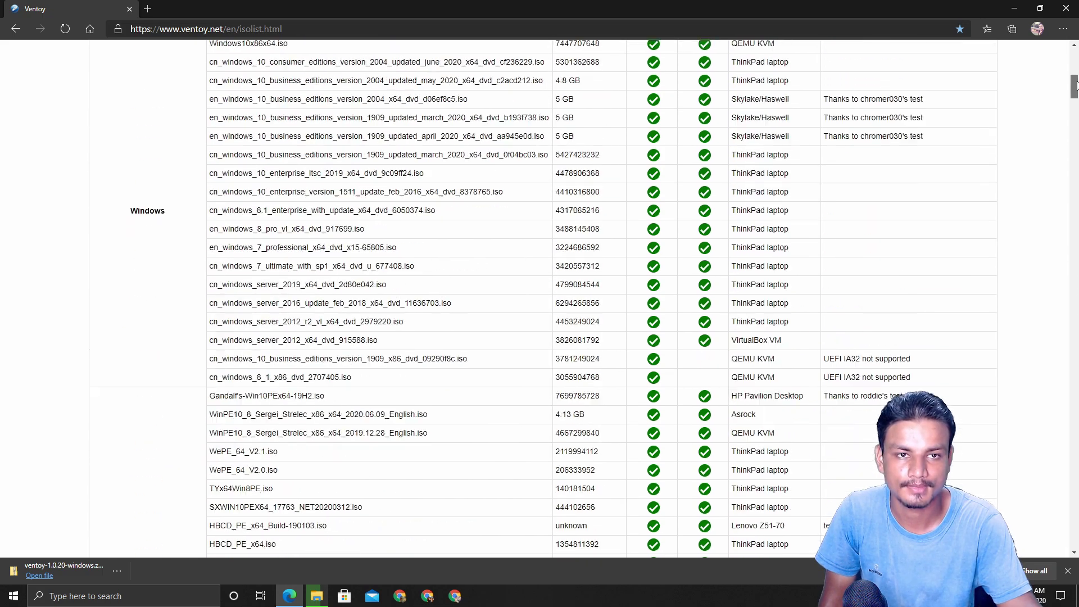
pyautogui.scroll(5, 430, 289)
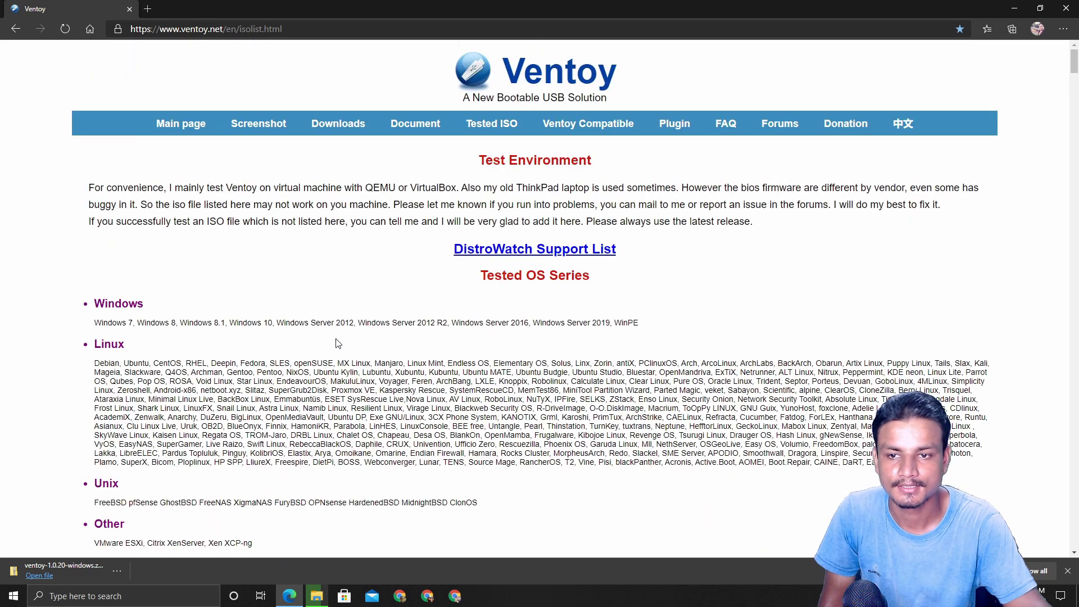
pyautogui.scroll(-3, 337, 343)
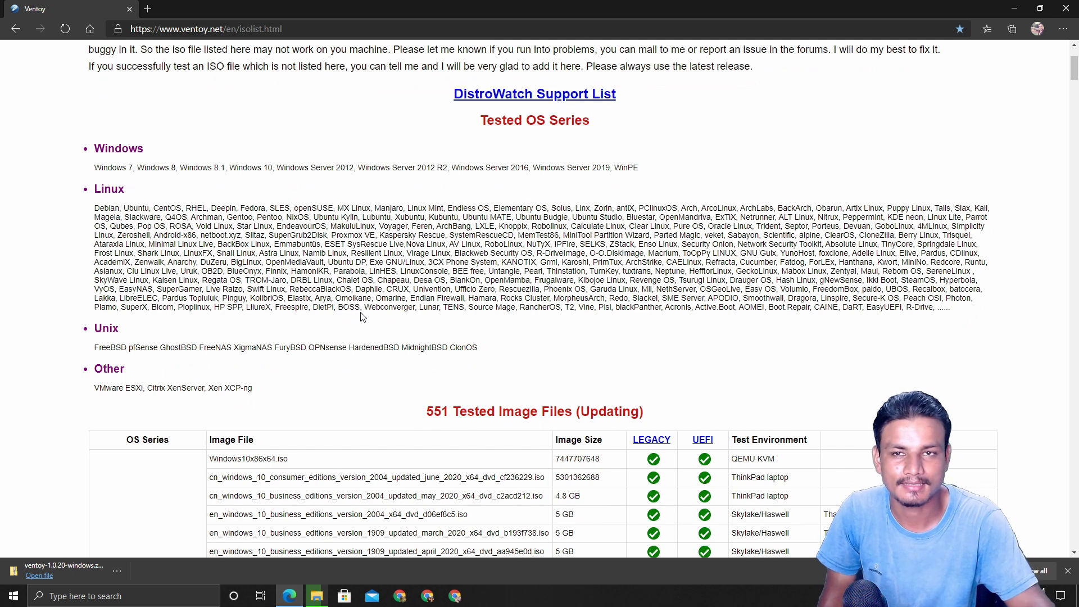
pyautogui.scroll(3, 330, 281)
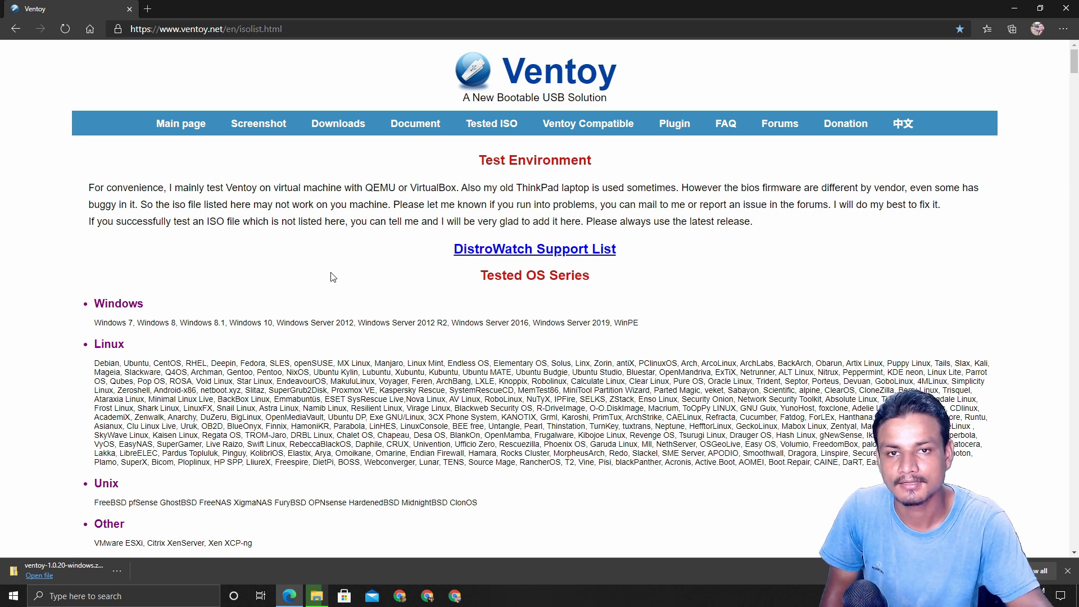
# - Return from the tested ISO list to the Ventoy main page and switch from the browser to File Explorer
pyautogui.moveTo(464, 96)
pyautogui.mouseDown()
pyautogui.moveTo(656, 104)
pyautogui.moveTo(465, 98)
pyautogui.mouseUp()
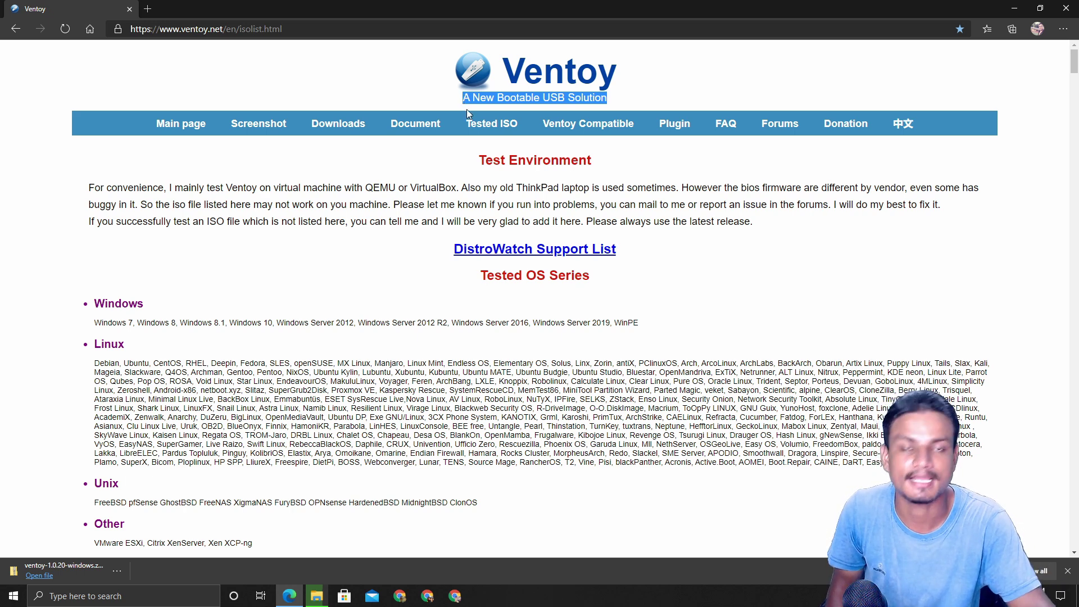
pyautogui.hotkey('alt', 'Left')
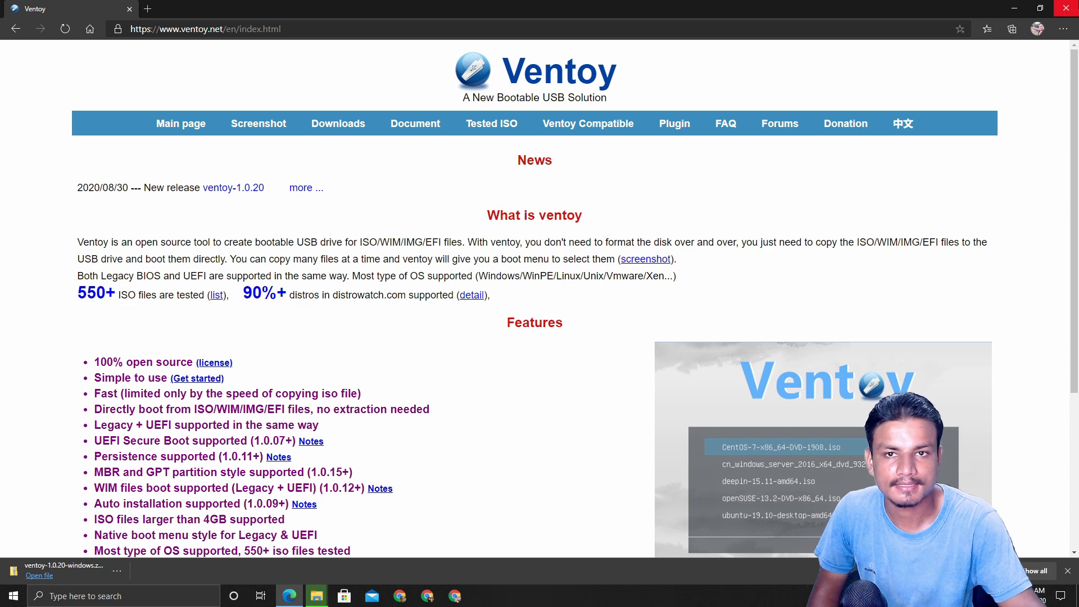
pyautogui.click(1013, 8)
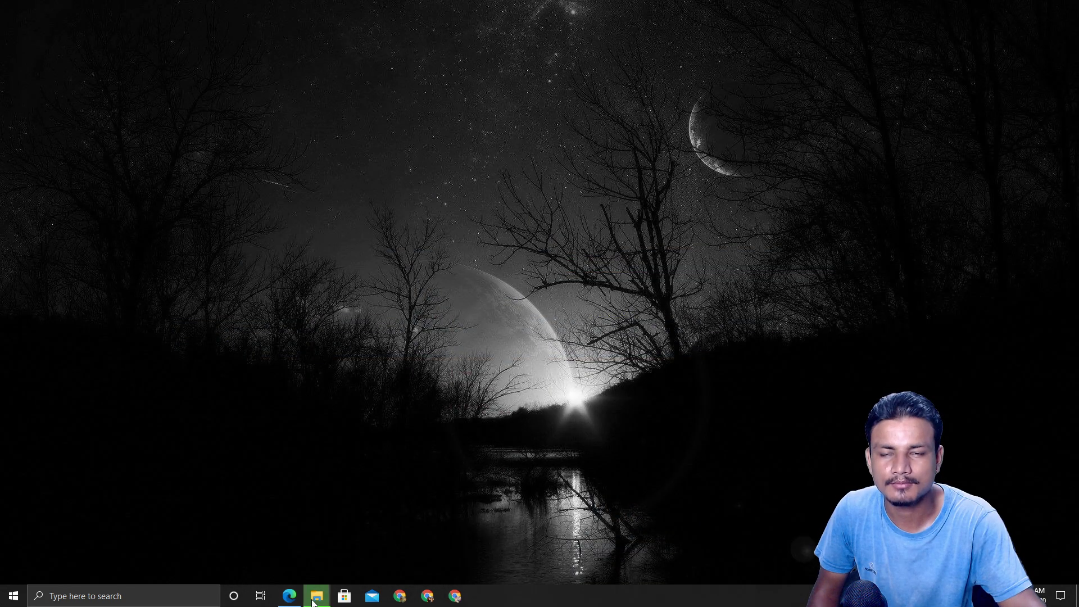
pyautogui.click(315, 596)
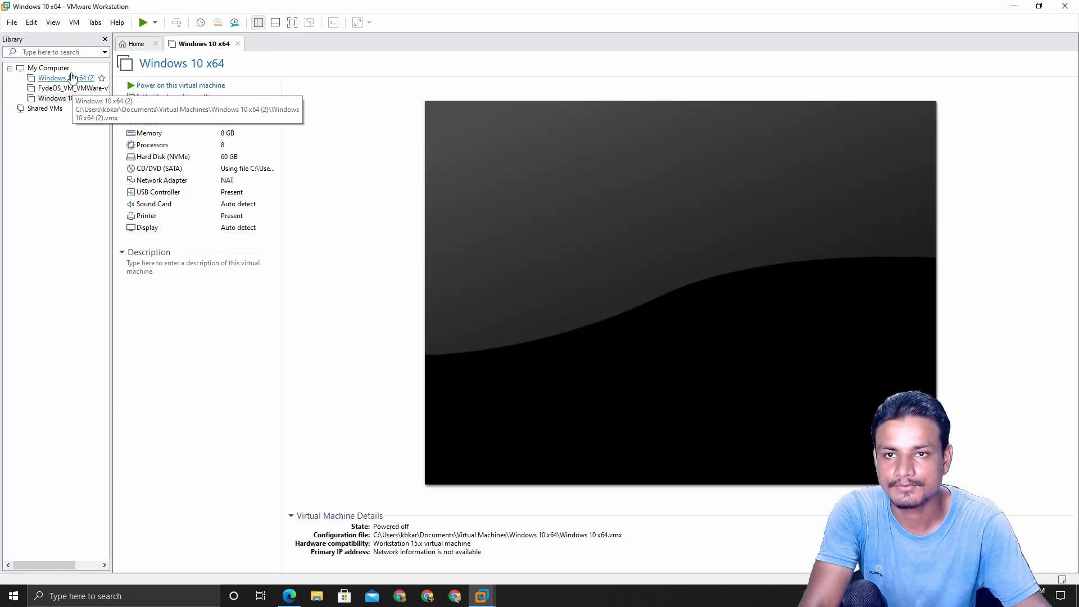
# - In VMware Workstation, power on the Windows 10 x64 (2) virtual machine in full screen and dismiss the SCSI physical disk hint
pyautogui.click(292, 22)
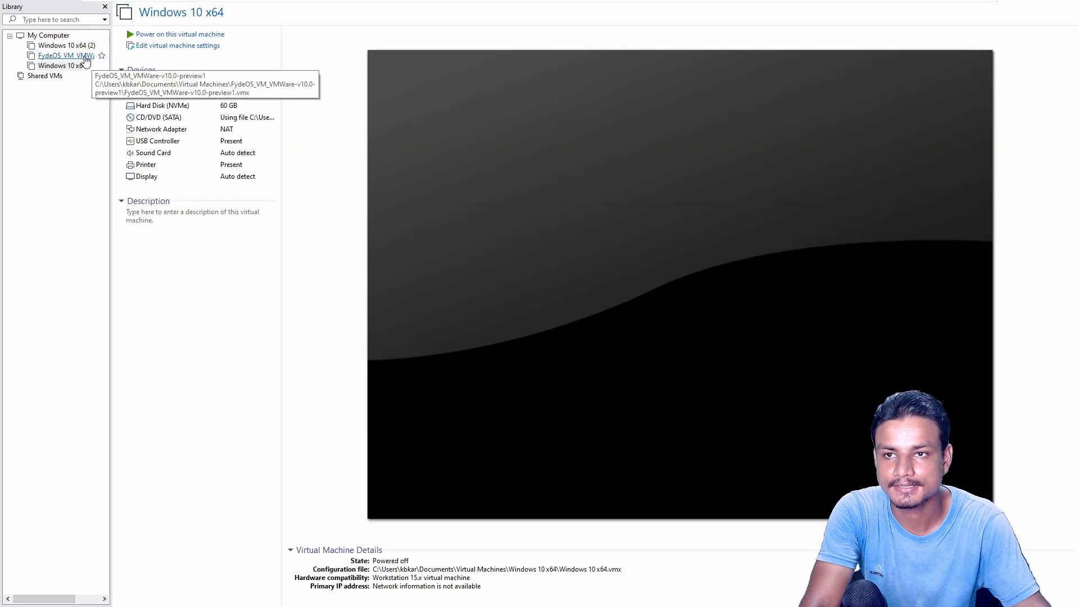
pyautogui.click(65, 47)
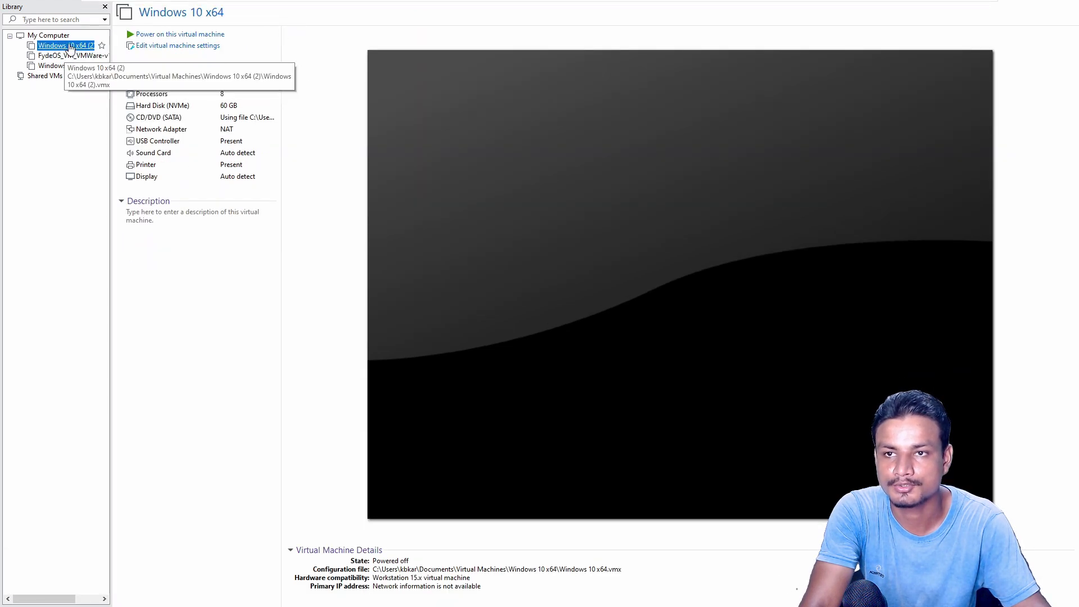
pyautogui.click(187, 35)
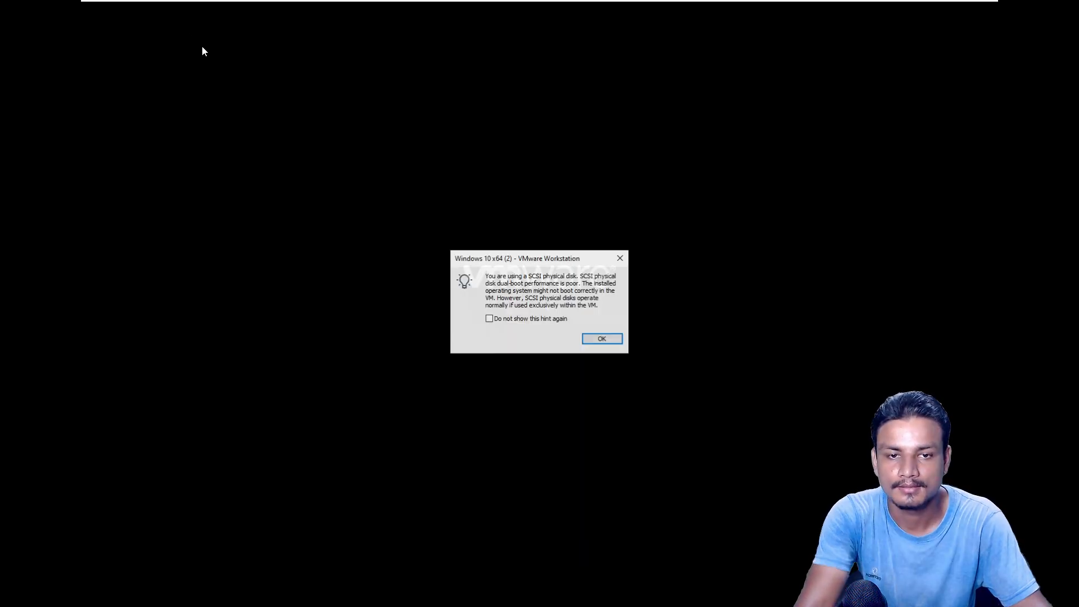
pyautogui.click(615, 339)
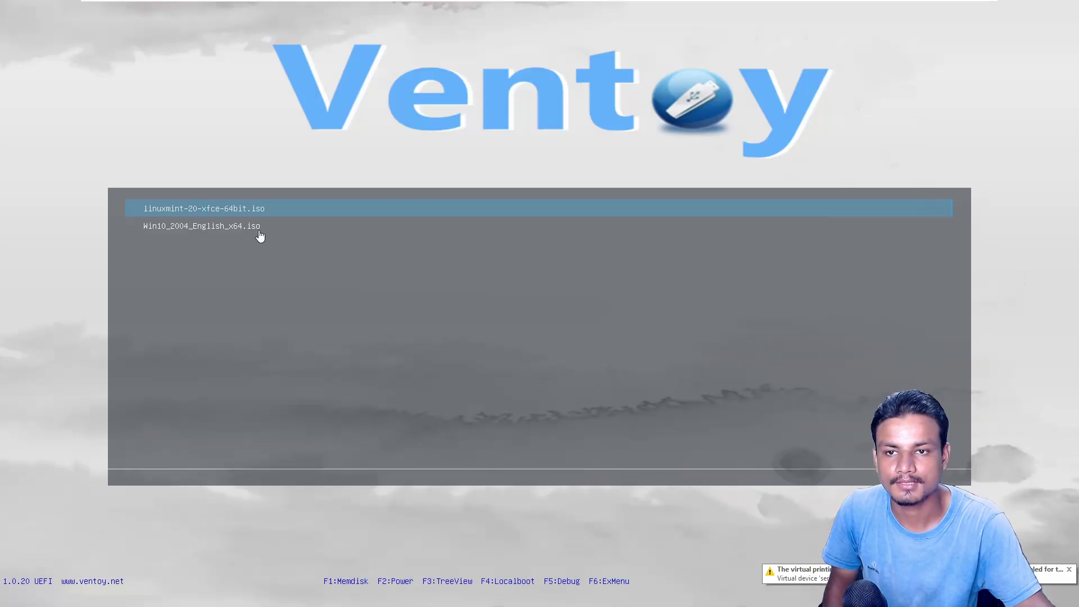
# - Move between the linuxmint-20-xfce-64bit.iso and Win10_2004_English_x64.iso entries in the Ventoy boot menu, leaving the Linux Mint entry selected
pyautogui.click(413, 329)
pyautogui.press('Down')
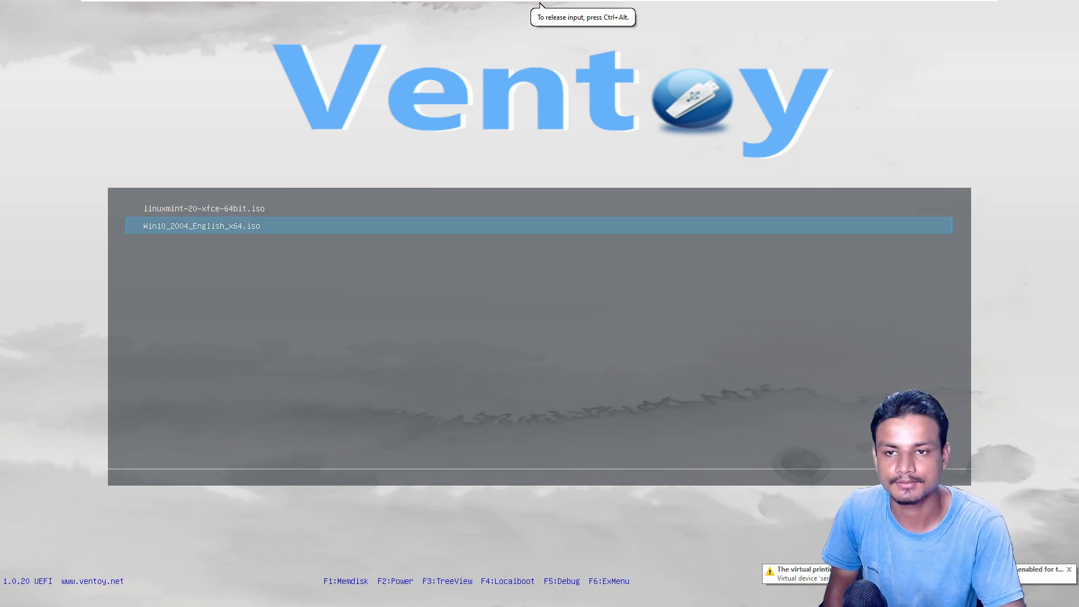
pyautogui.press('Up')
pyautogui.press('Down')
pyautogui.press('Up')
pyautogui.press('Down')
pyautogui.press('Up')
pyautogui.press('Down')
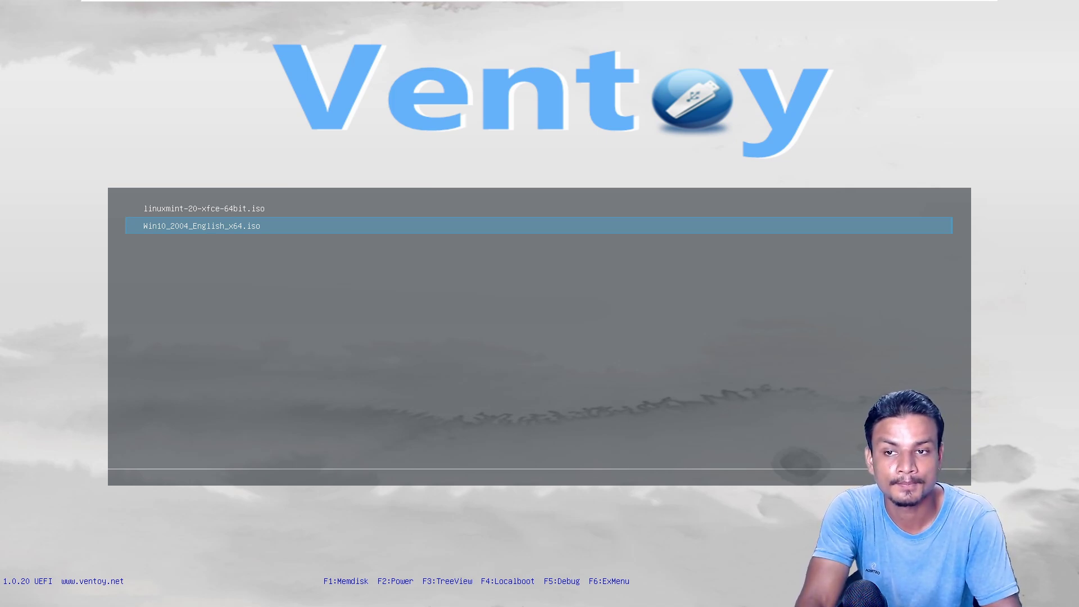
pyautogui.press('Up')
pyautogui.press('Down')
pyautogui.press('Up')
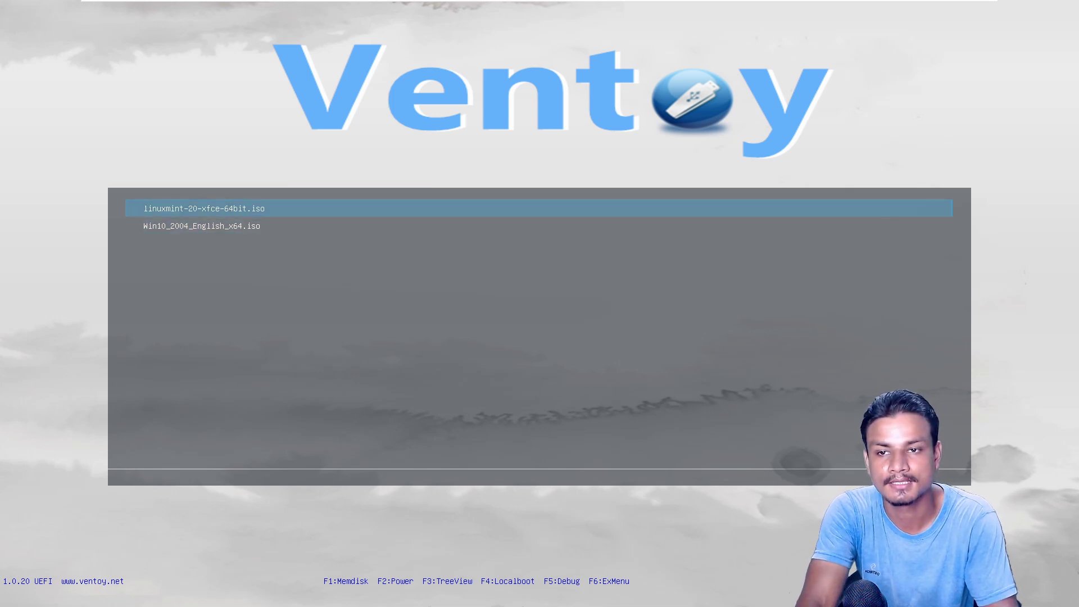